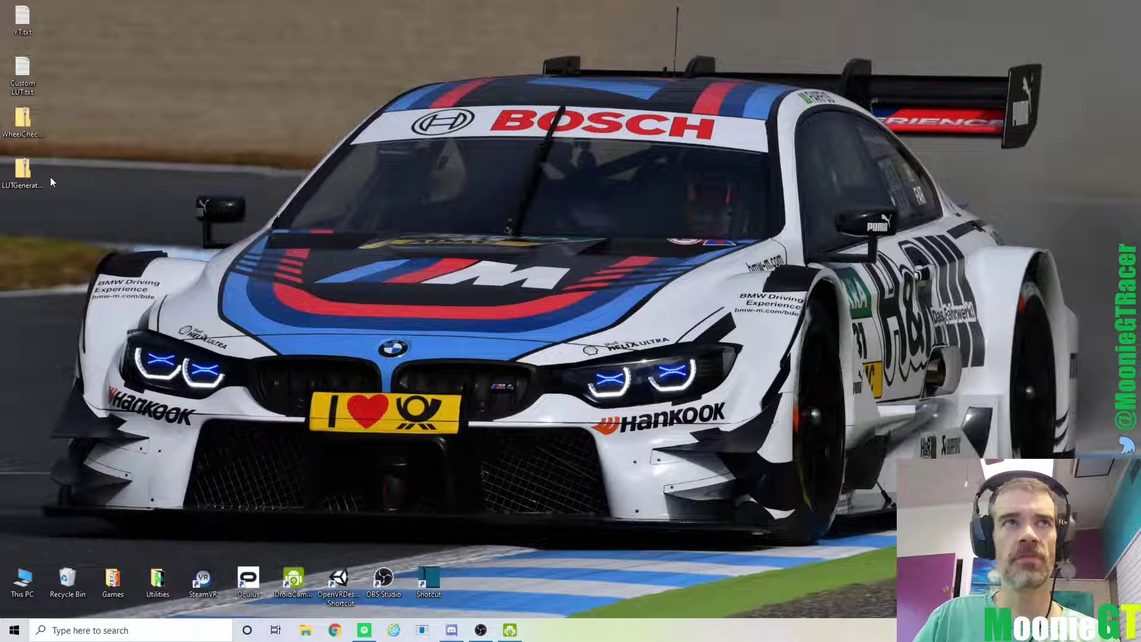
# Copy the Wheelcheck link from Custom LUT.txt and open it in Chrome to view the WheelCheck download instructions
pyautogui.doubleClick(31, 66)
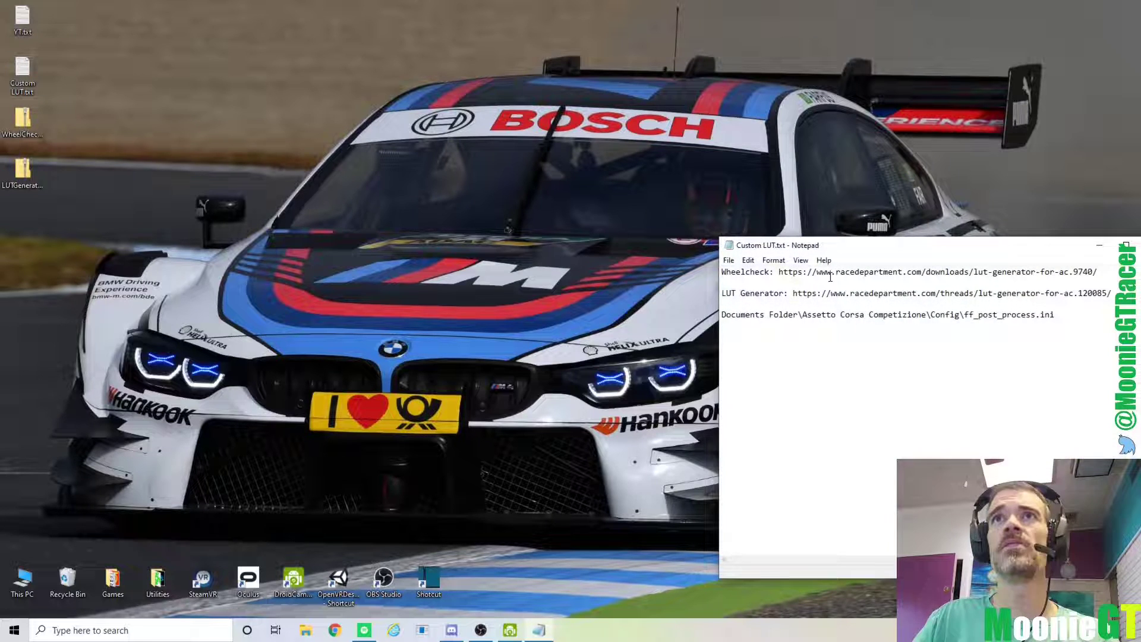
pyautogui.moveTo(779, 272); pyautogui.dragTo(1098, 273)
pyautogui.hotkey('ctrl', 'c')
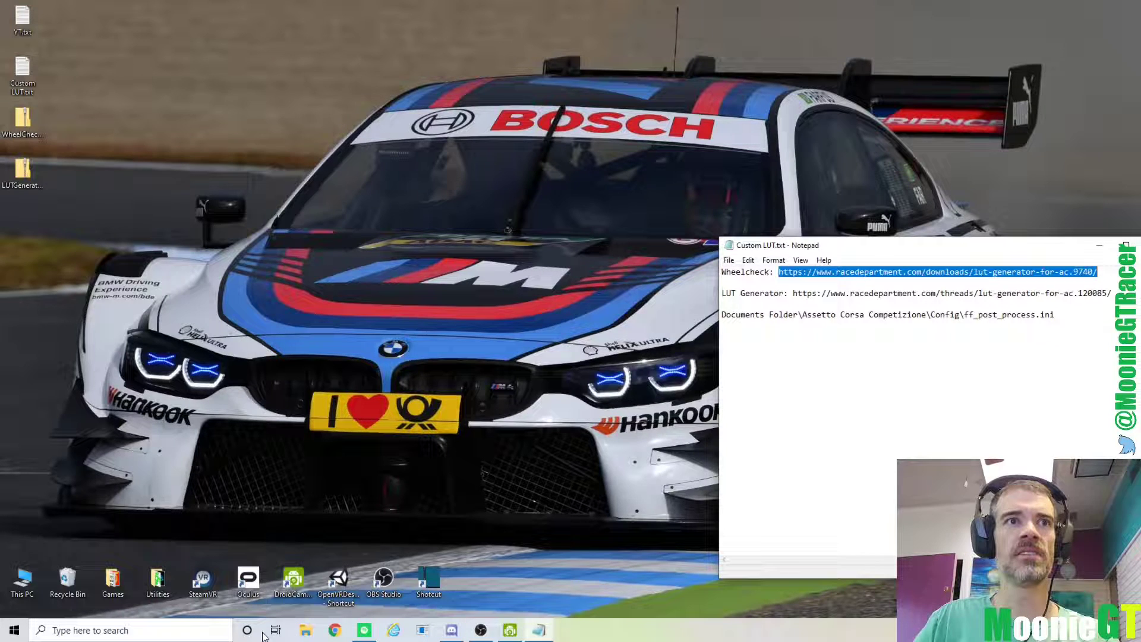
pyautogui.click(335, 630)
pyautogui.hotkey('ctrl', 'v')
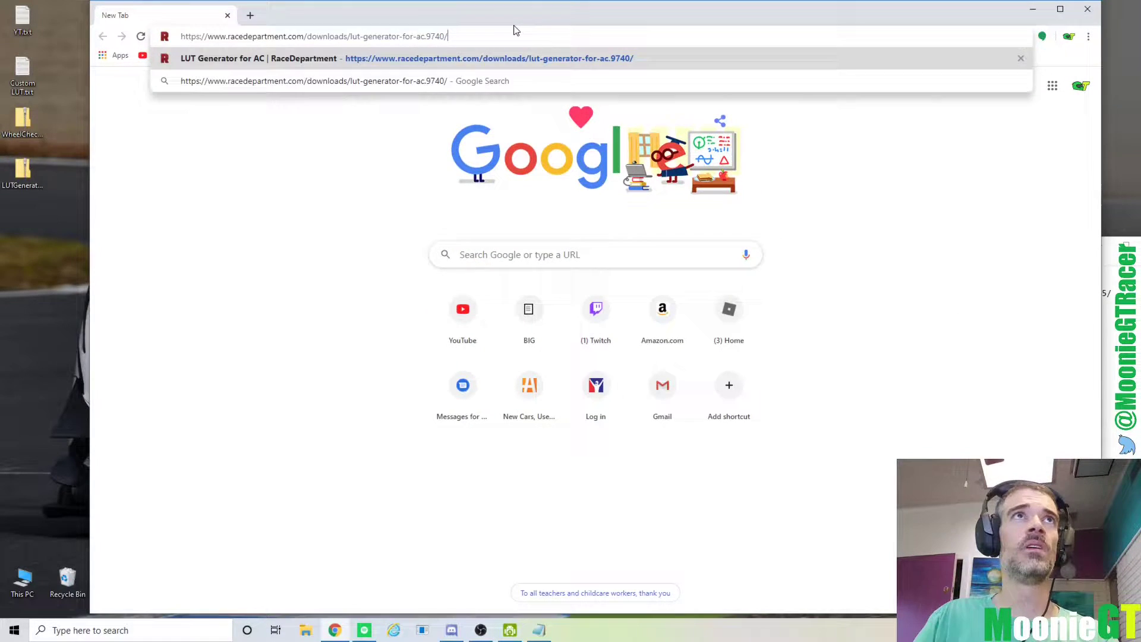
pyautogui.press('Return')
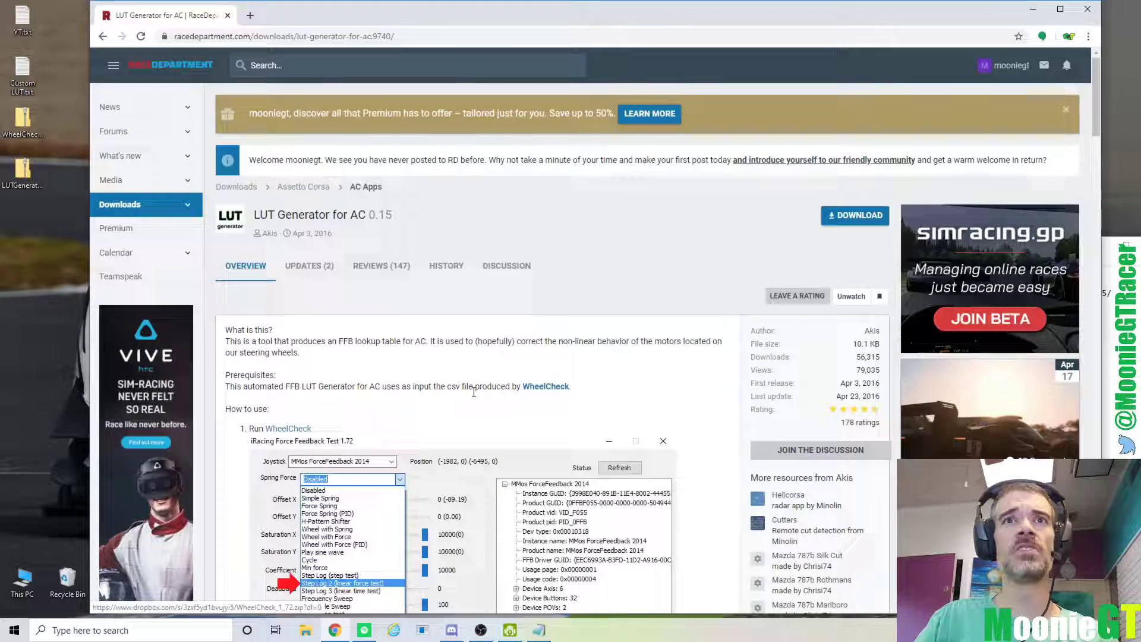
pyautogui.scroll(-2, 477, 401)
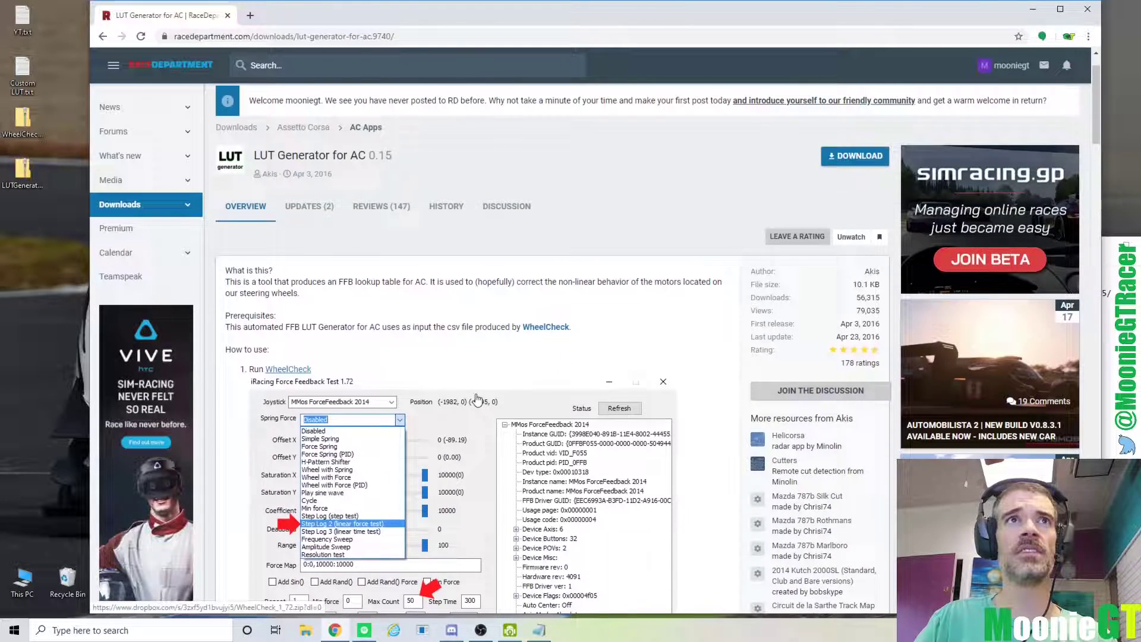
pyautogui.scroll(1, 742, 286)
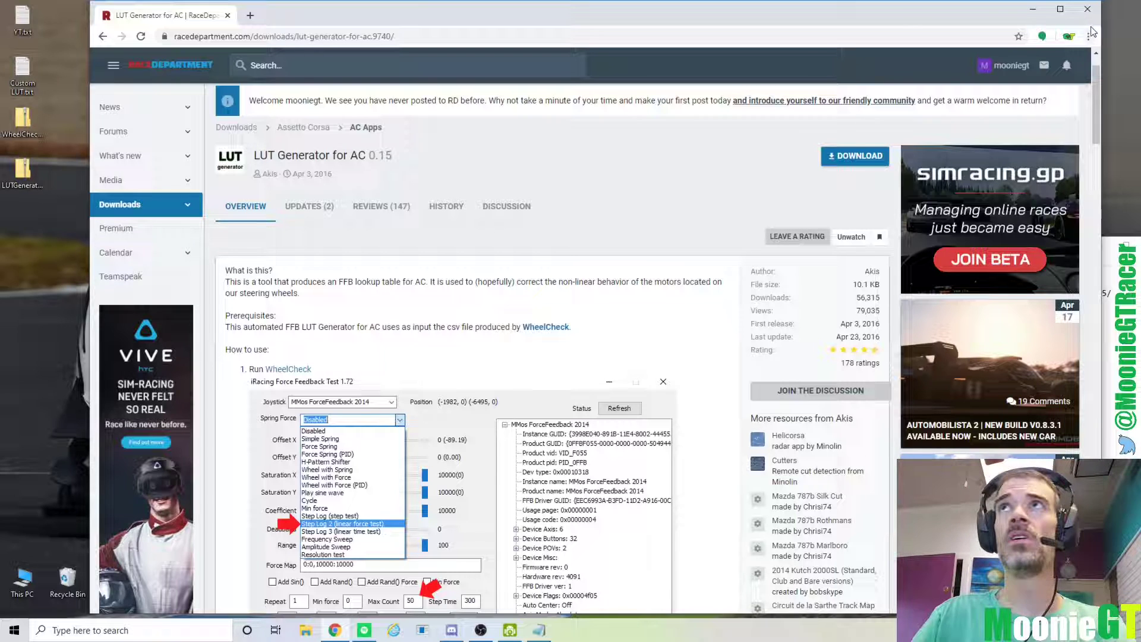
# Open the LUT Generator link from the Custom LUT notes in Chrome, then close the browser and put the notes away
pyautogui.click(1138, 286)
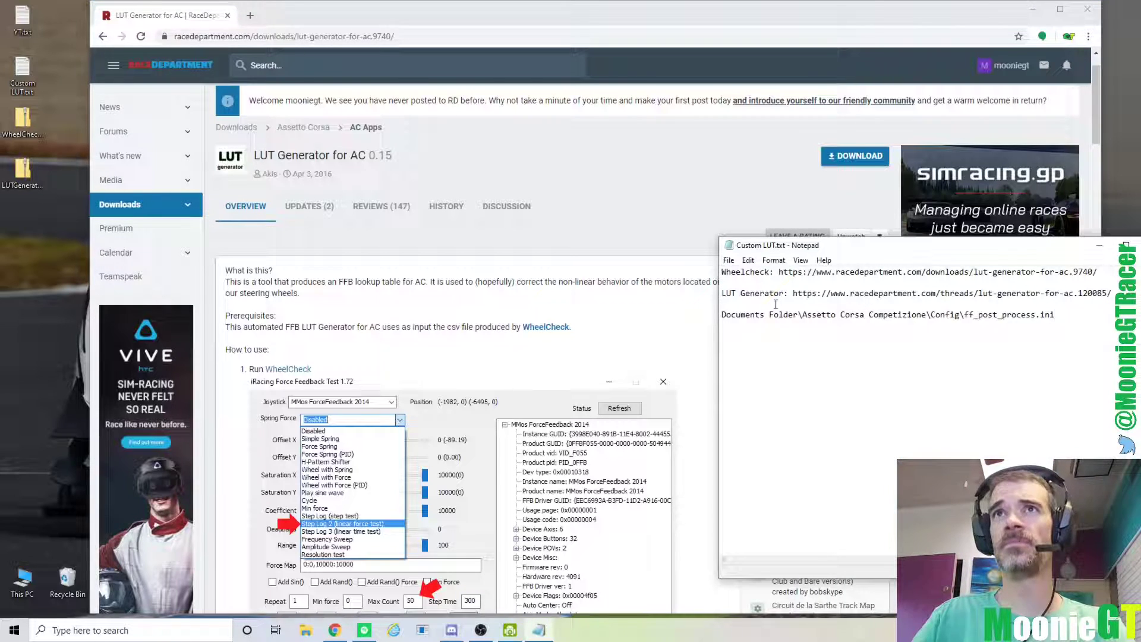
pyautogui.moveTo(794, 293); pyautogui.dragTo(1112, 294)
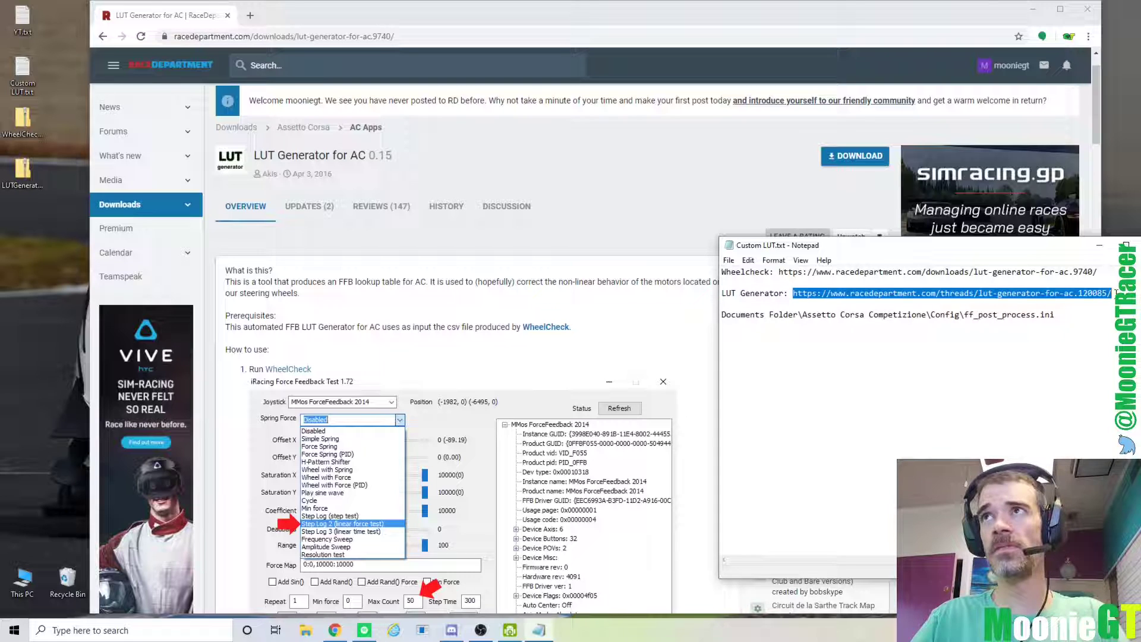
pyautogui.hotkey('ctrl', 'c')
pyautogui.click(351, 36)
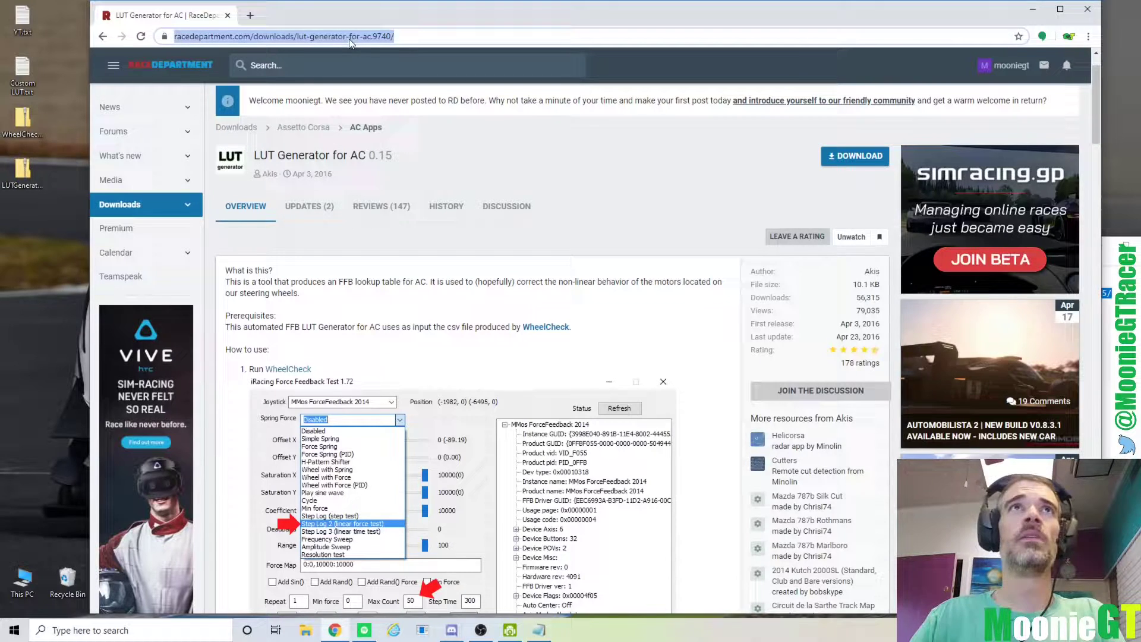
pyautogui.hotkey('ctrl', 'v')
pyautogui.press('Return')
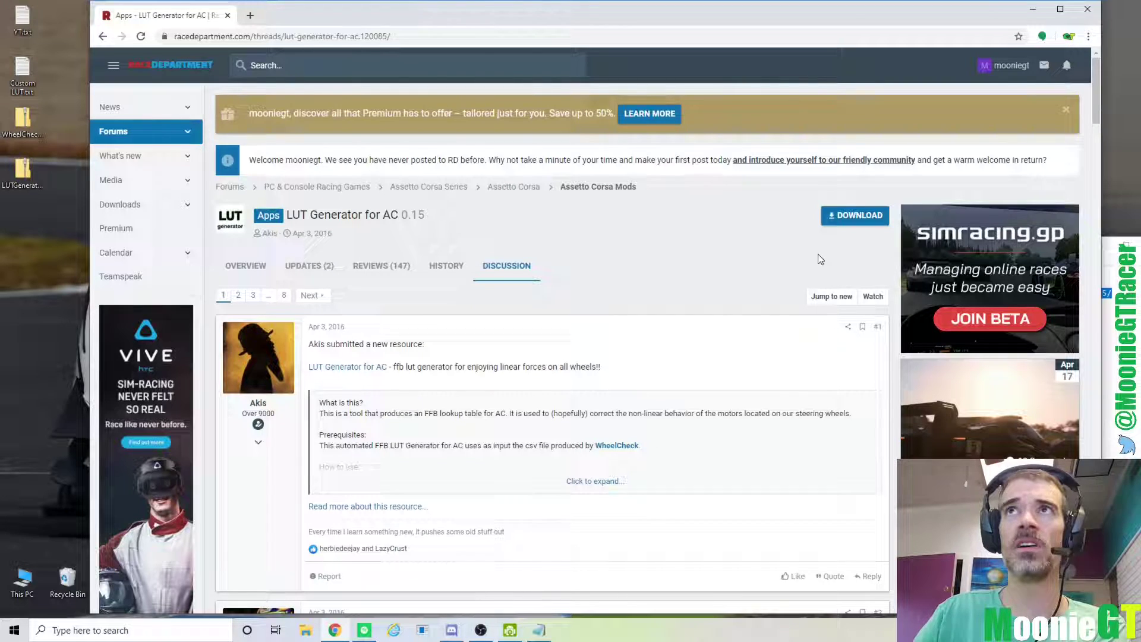
pyautogui.click(1088, 9)
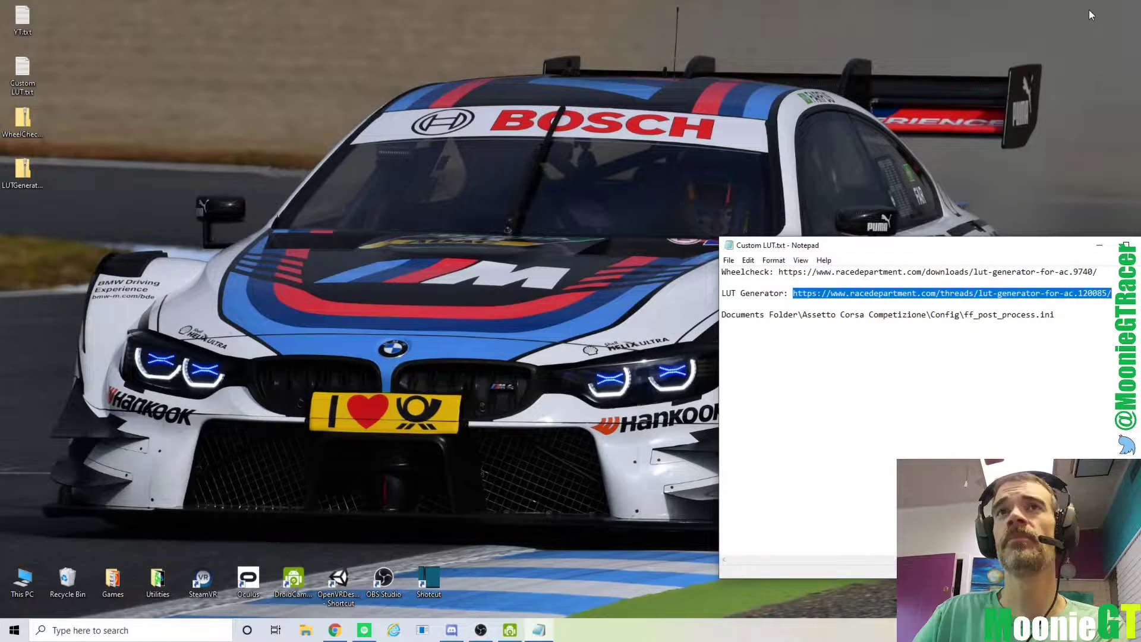
pyautogui.click(1099, 244)
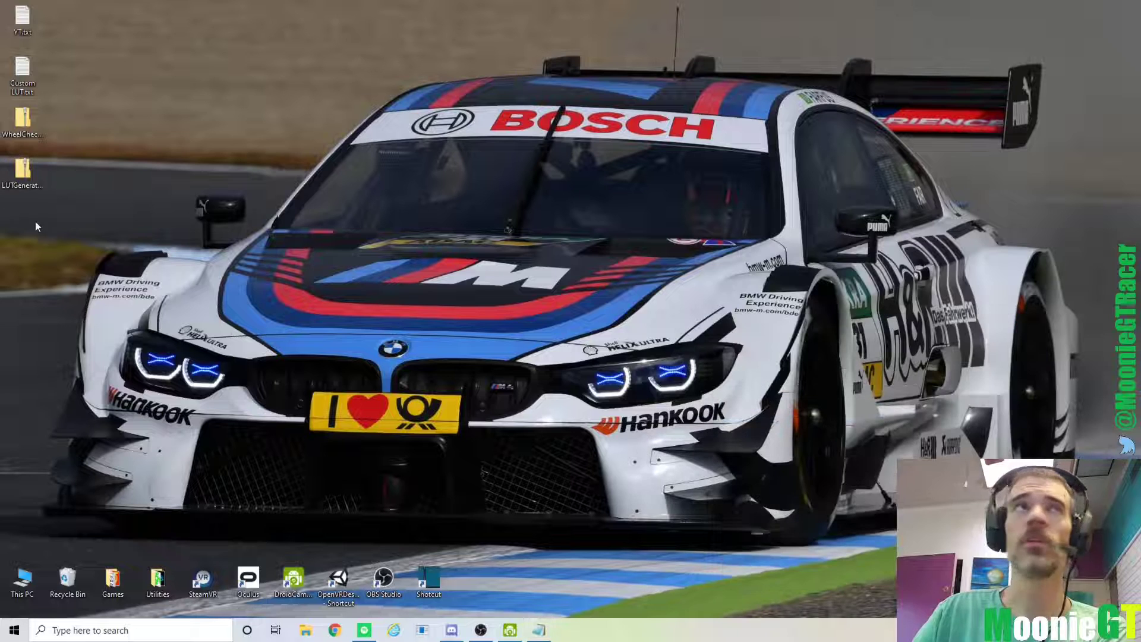
# Check the contents of the WheelCheck zip and launch WheelCheck.exe from the Documents folder
pyautogui.doubleClick(21, 119)
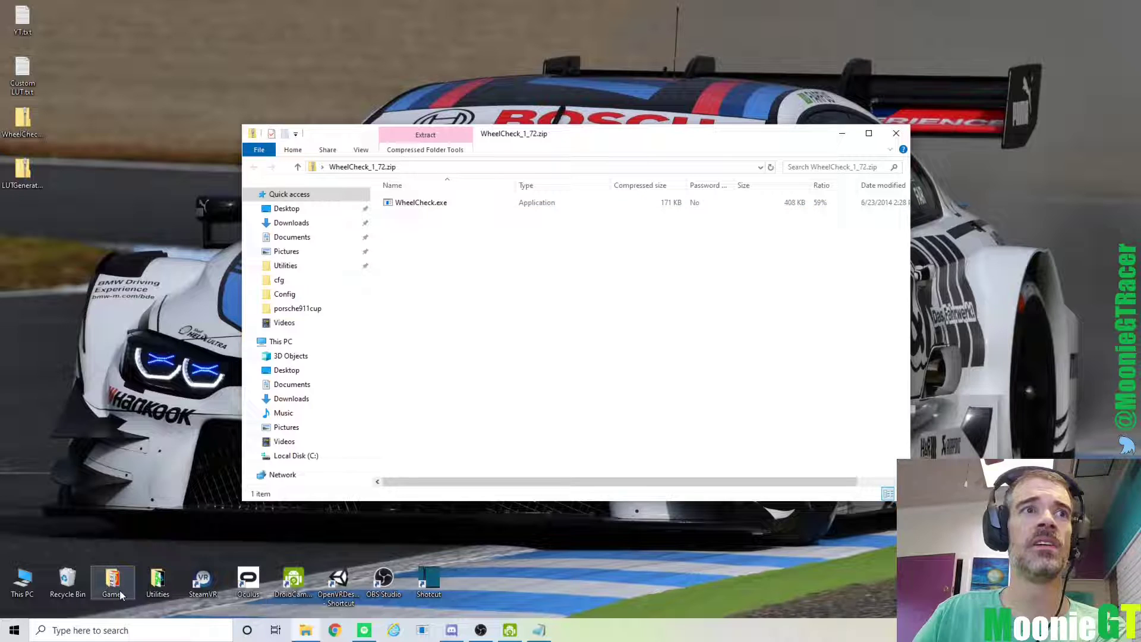
pyautogui.click(304, 391)
pyautogui.scroll(-3, 524, 356)
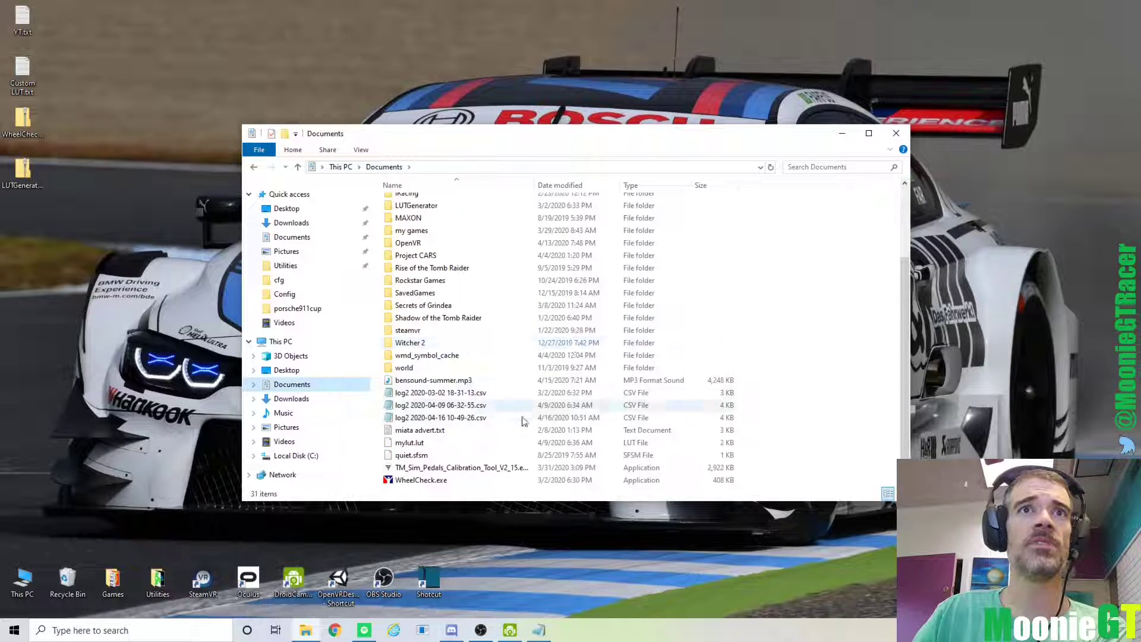
pyautogui.doubleClick(393, 481)
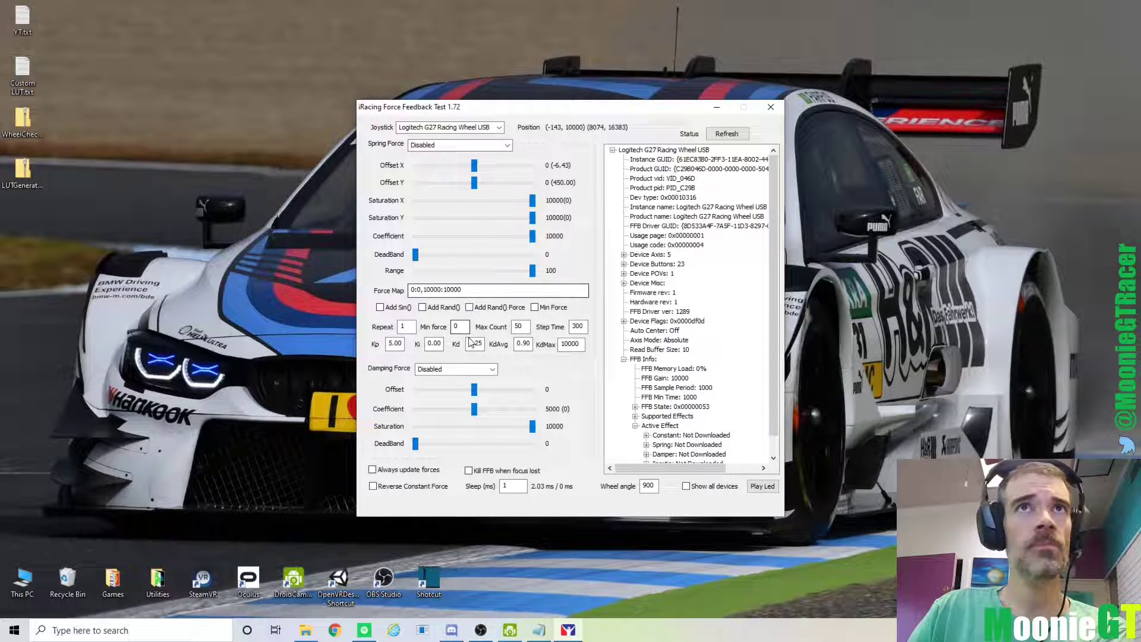
# Set Max Count to 100 and choose Step Log 2 (linear force test) as the spring force
pyautogui.click(518, 327)
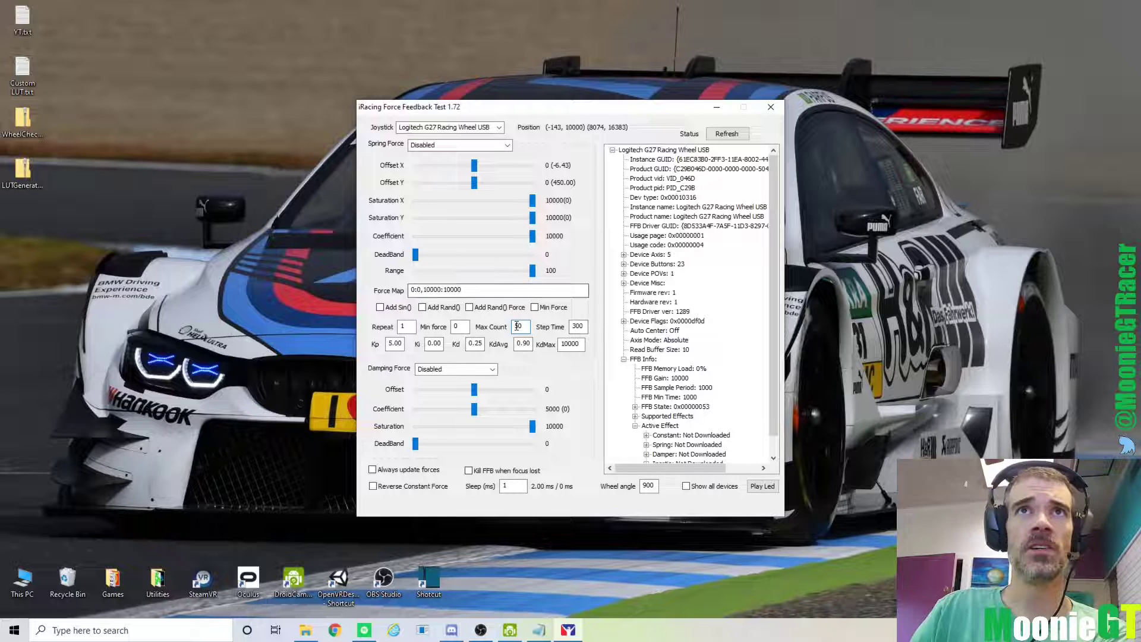
pyautogui.doubleClick(526, 327)
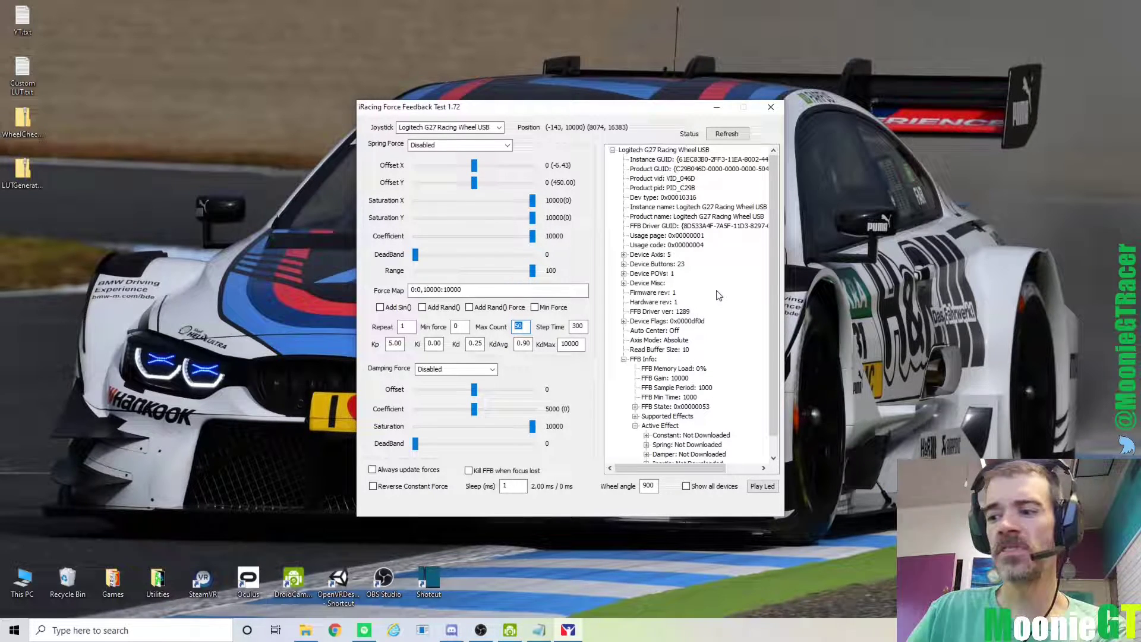
pyautogui.write('100')
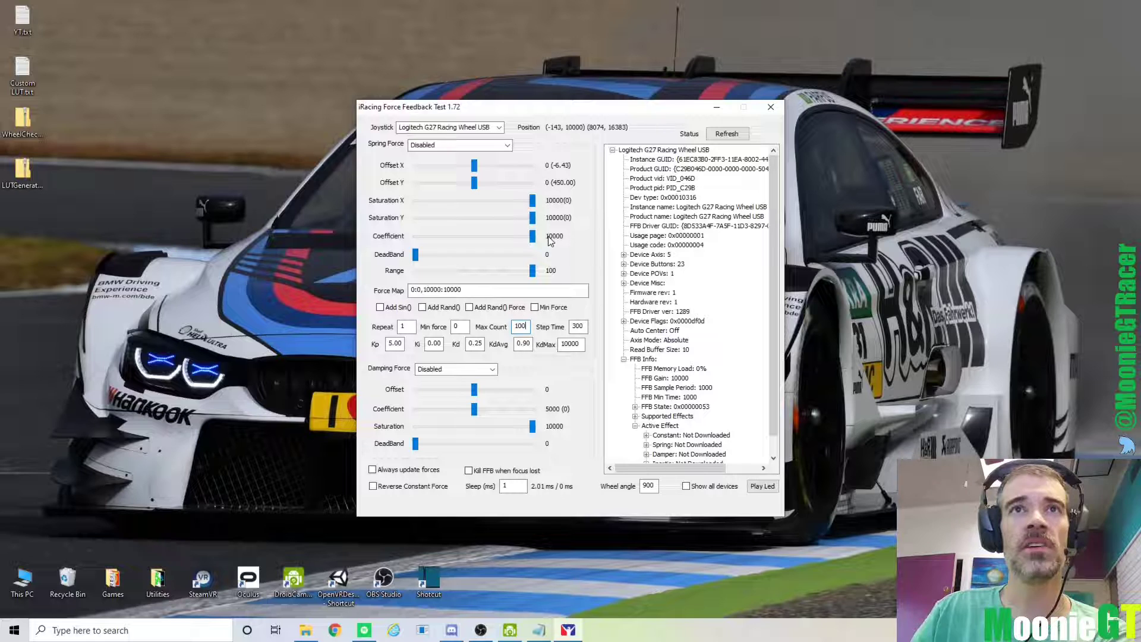
pyautogui.click(448, 146)
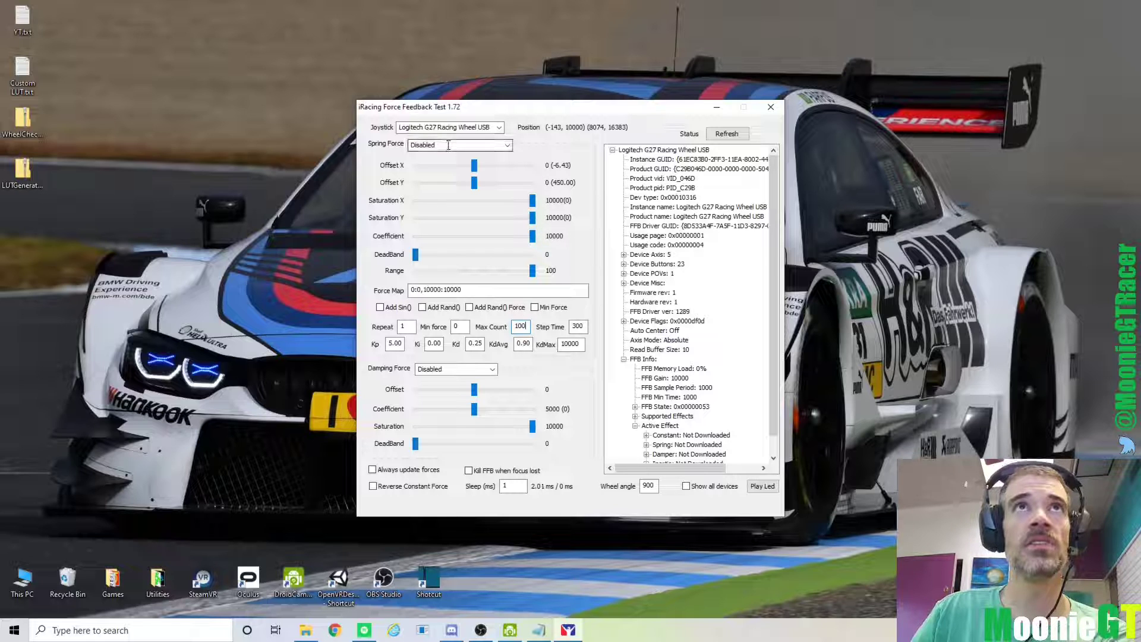
pyautogui.click(507, 145)
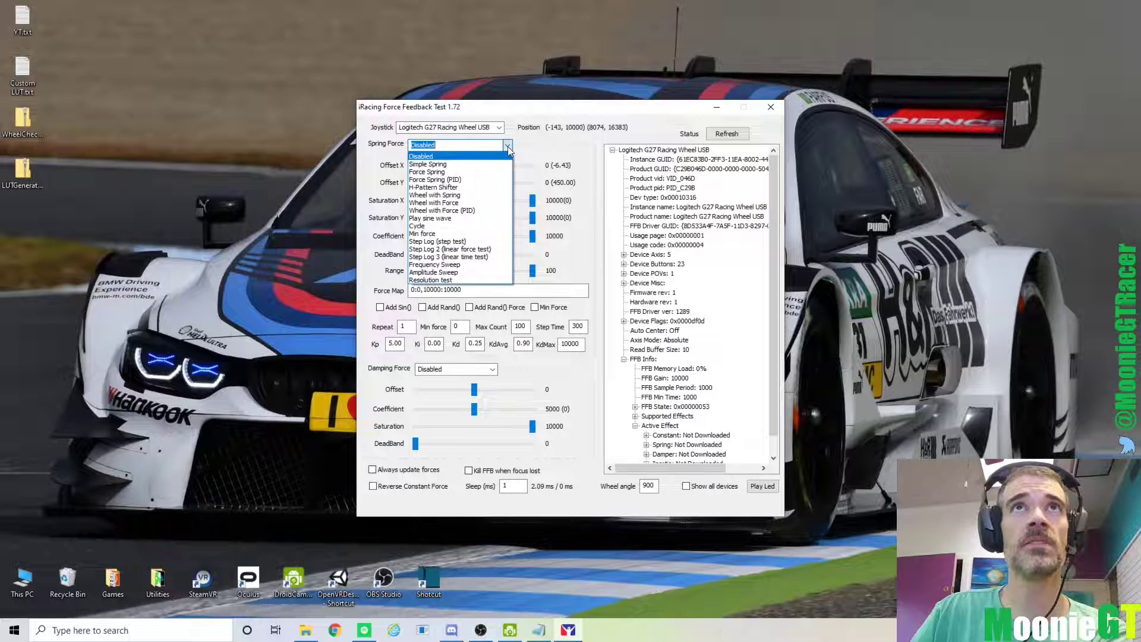
pyautogui.click(476, 250)
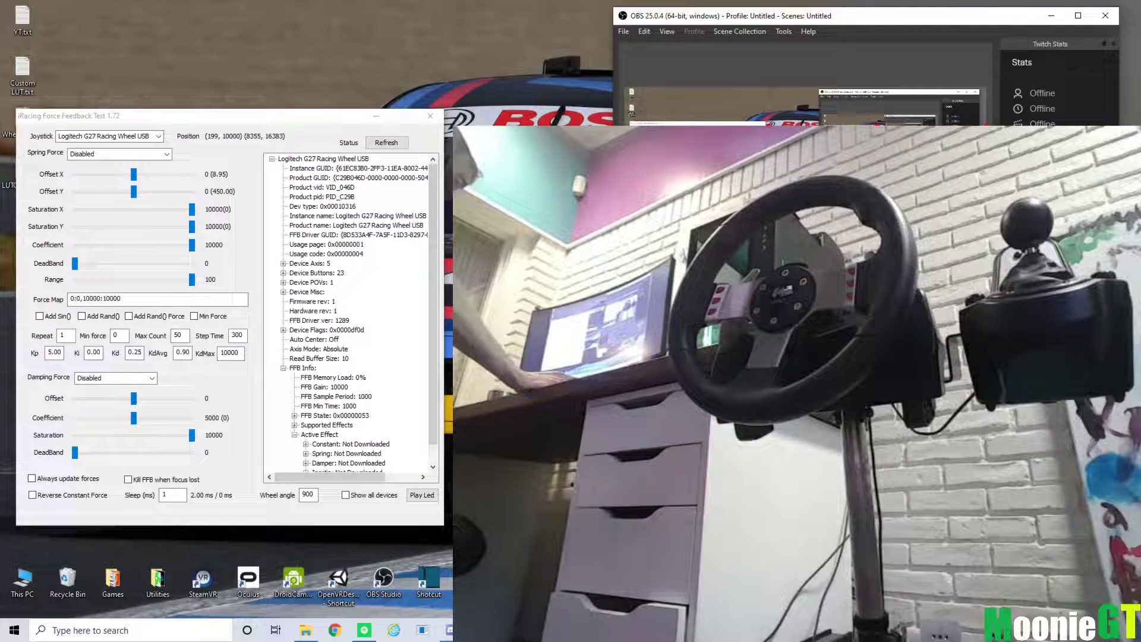
# Start the Step Log 2 (linear force test) on the Logitech G27 Racing Wheel
pyautogui.click(130, 154)
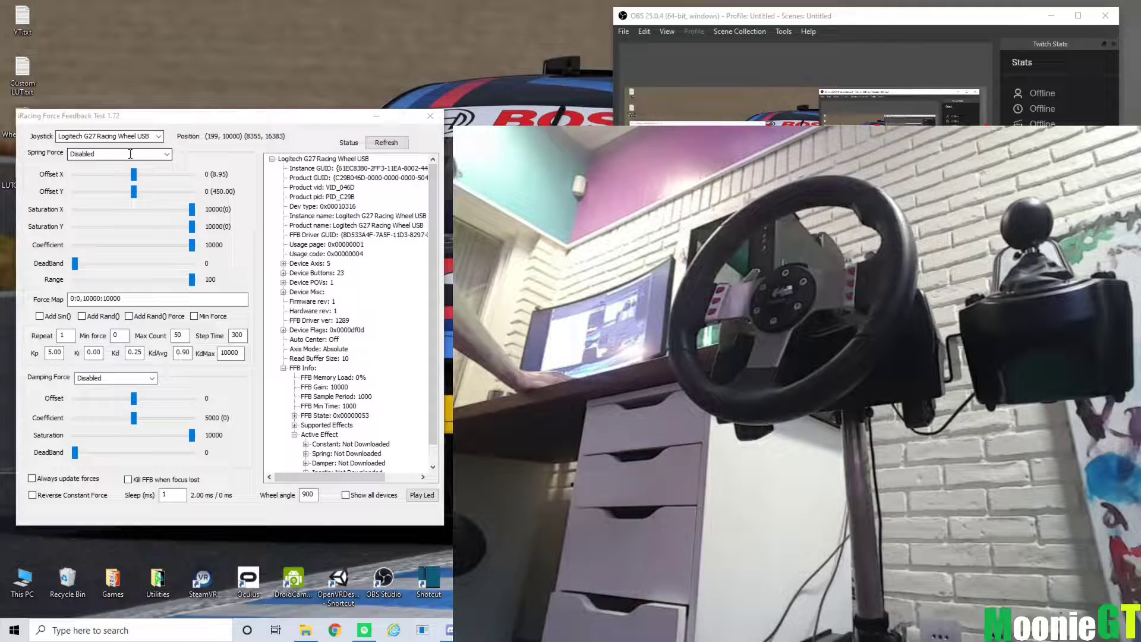
pyautogui.click(166, 154)
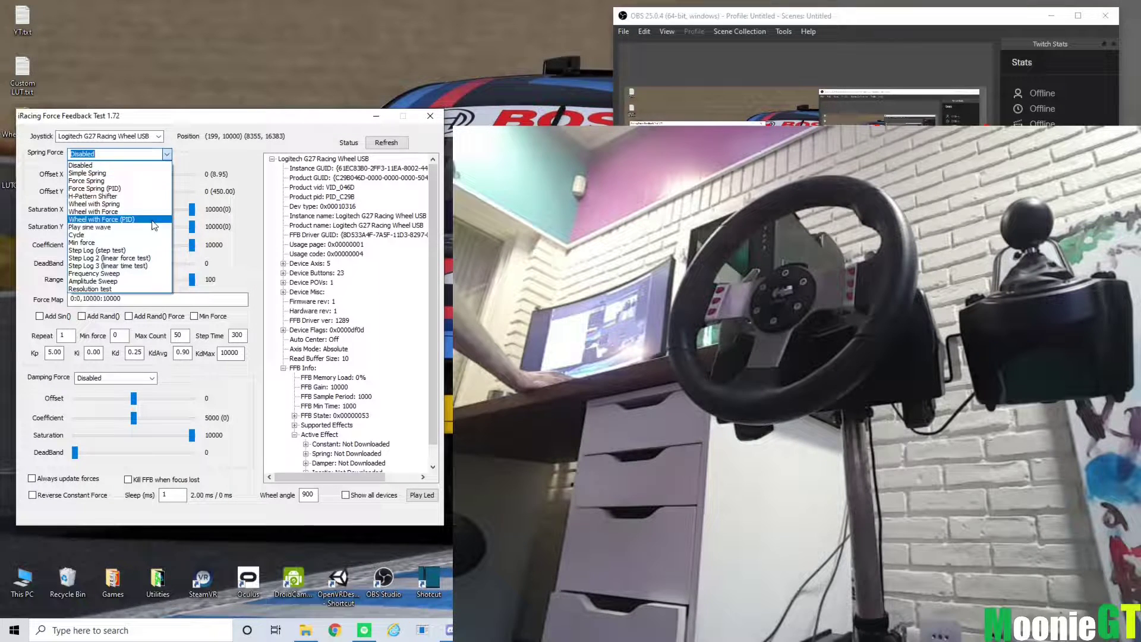
pyautogui.click(147, 258)
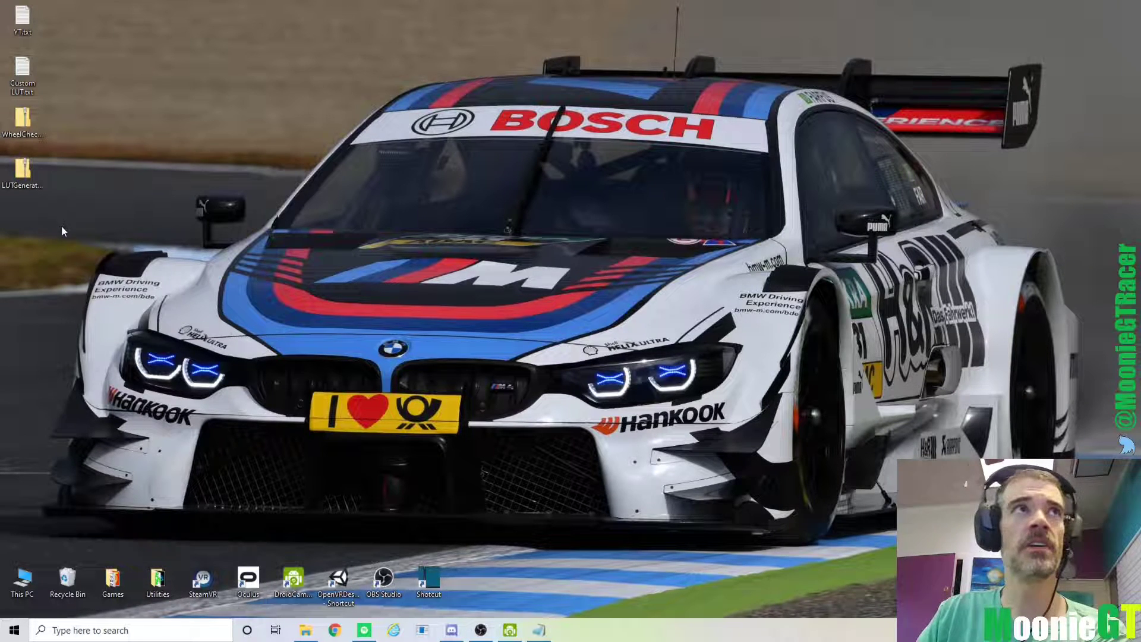
# Check the LUTGenerator zip, run LUTGenerator.exe from the LUTGenerator folder in Documents, and close the file window
pyautogui.doubleClick(23, 171)
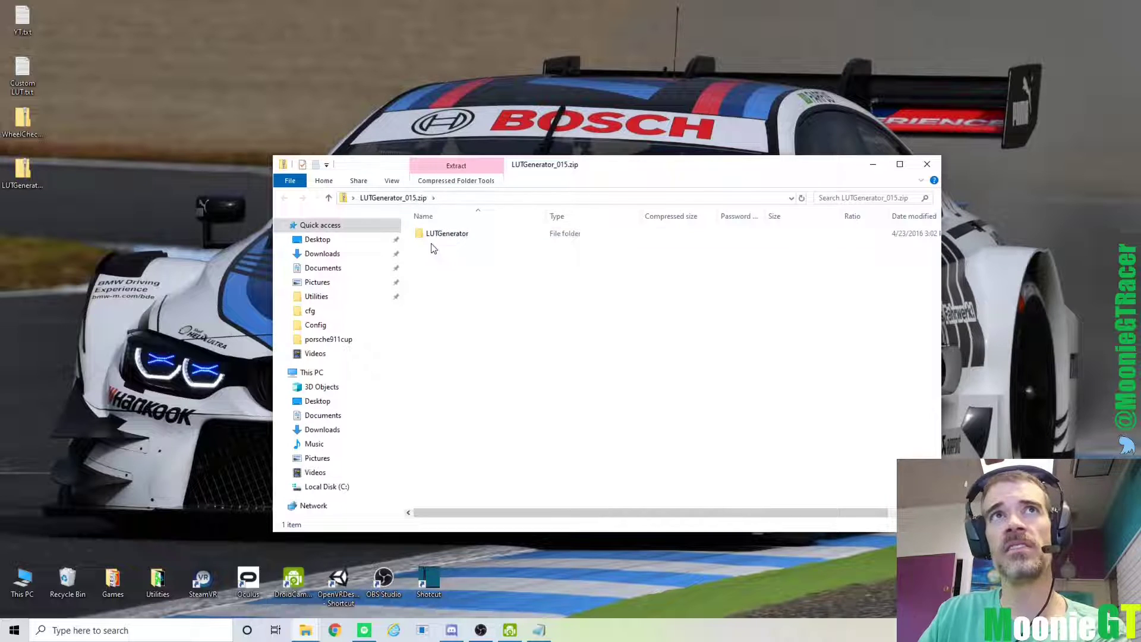
pyautogui.click(927, 164)
pyautogui.click(308, 631)
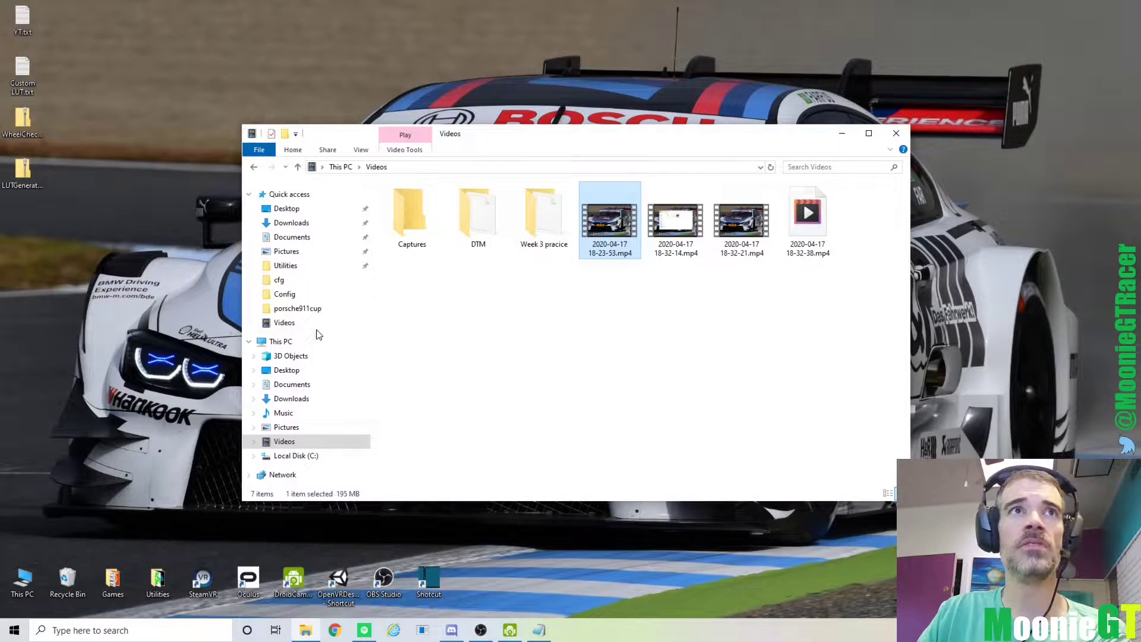
pyautogui.click(307, 241)
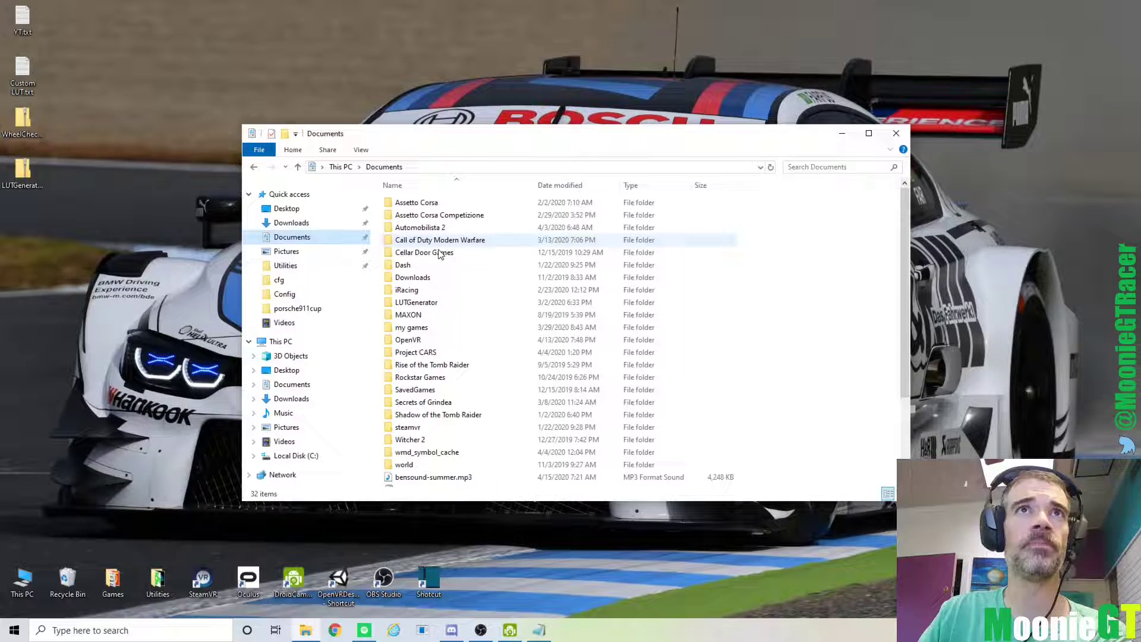
pyautogui.doubleClick(416, 302)
pyautogui.doubleClick(421, 204)
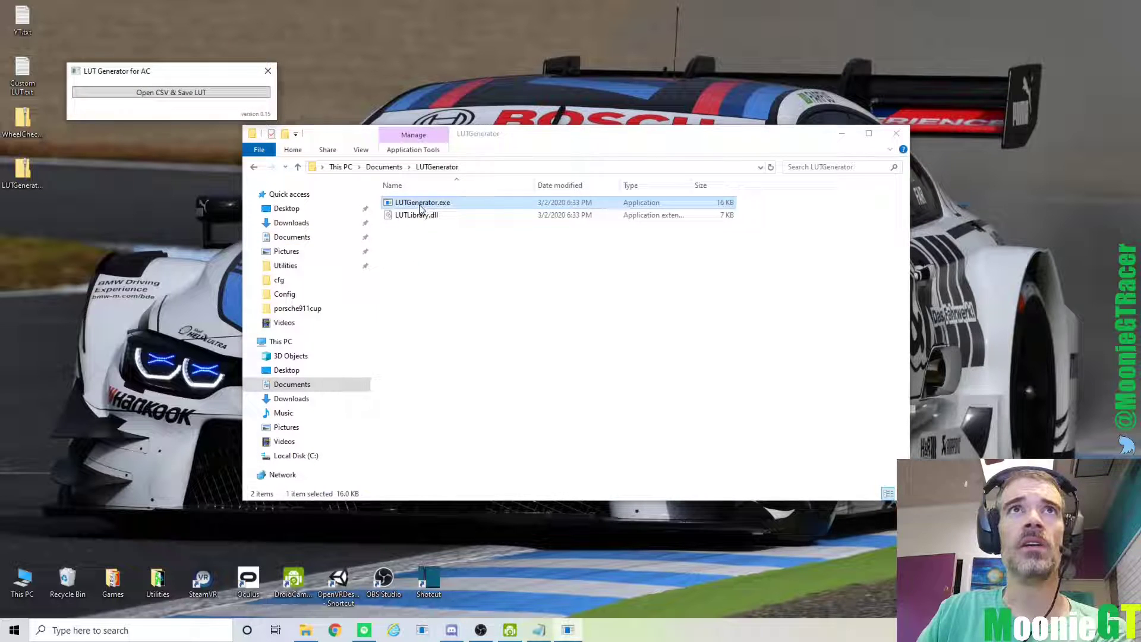
pyautogui.click(903, 131)
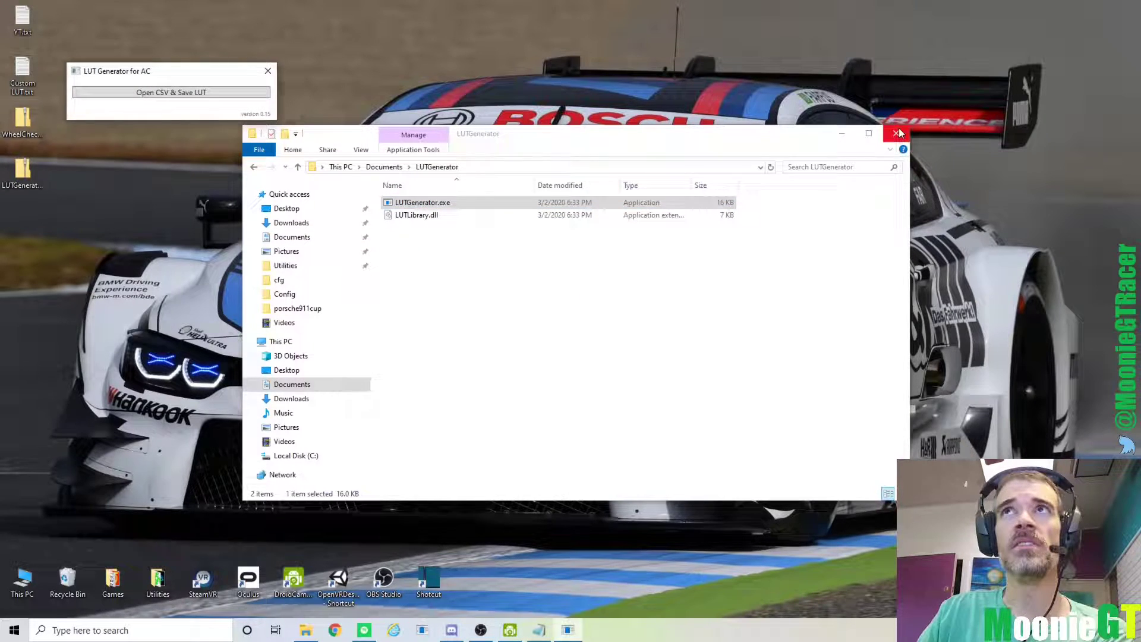
pyautogui.click(161, 93)
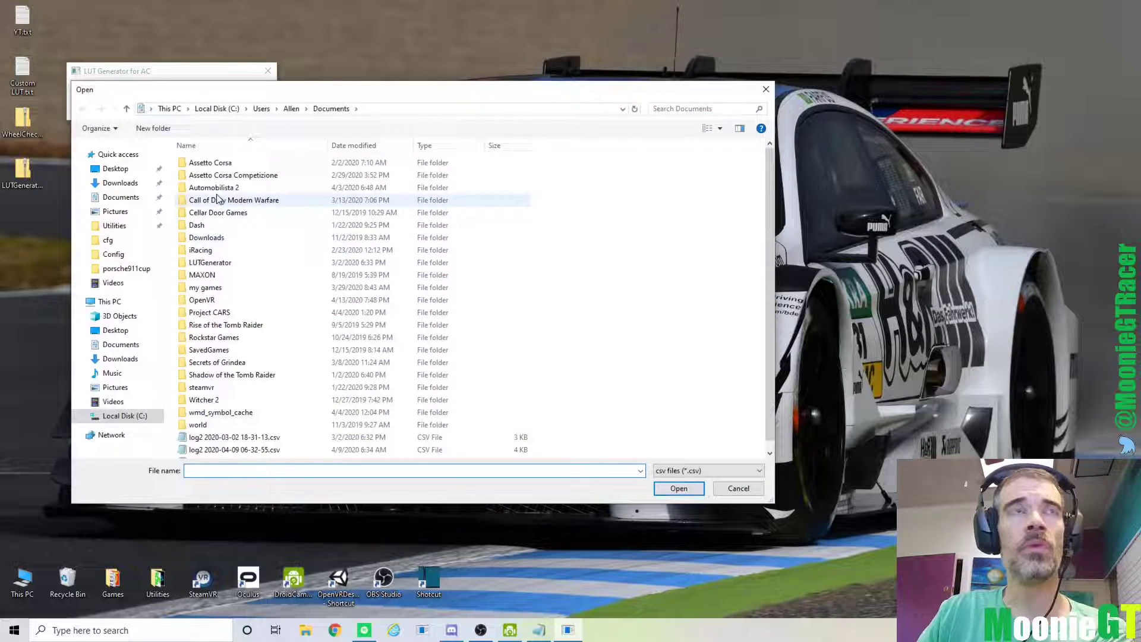
pyautogui.moveTo(268, 91); pyautogui.dragTo(431, 90)
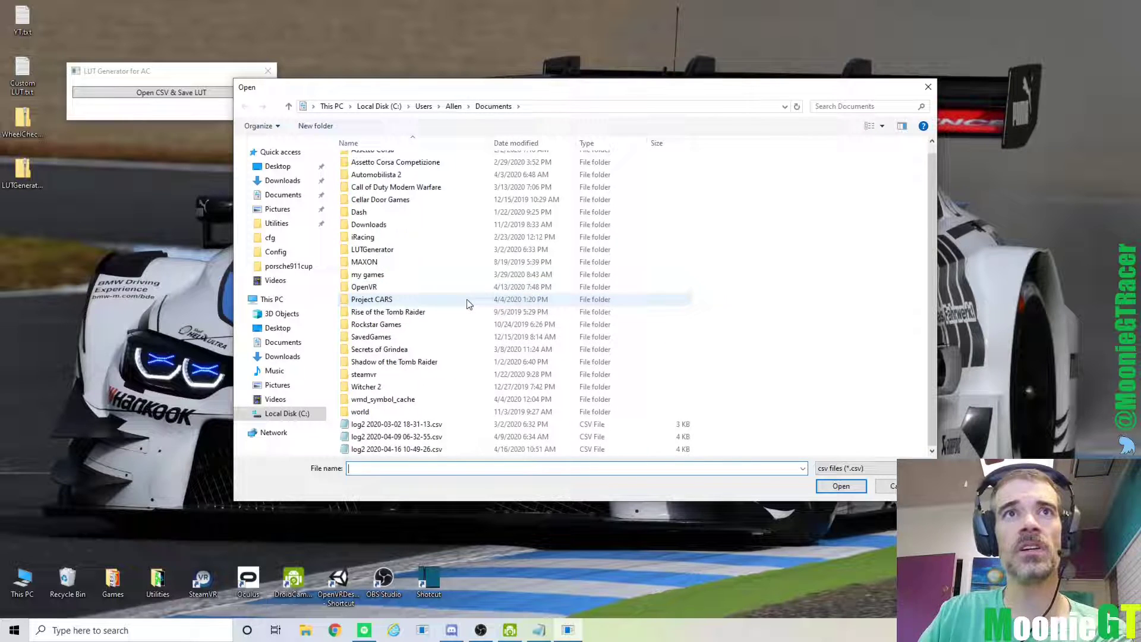
pyautogui.scroll(-1, 385, 428)
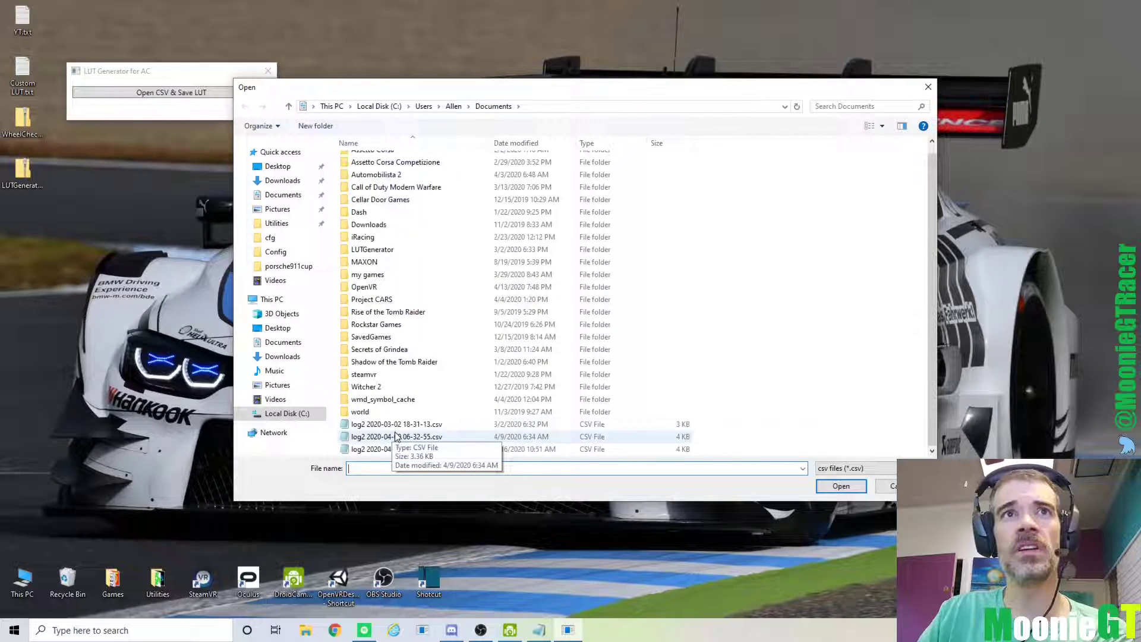
pyautogui.click(410, 453)
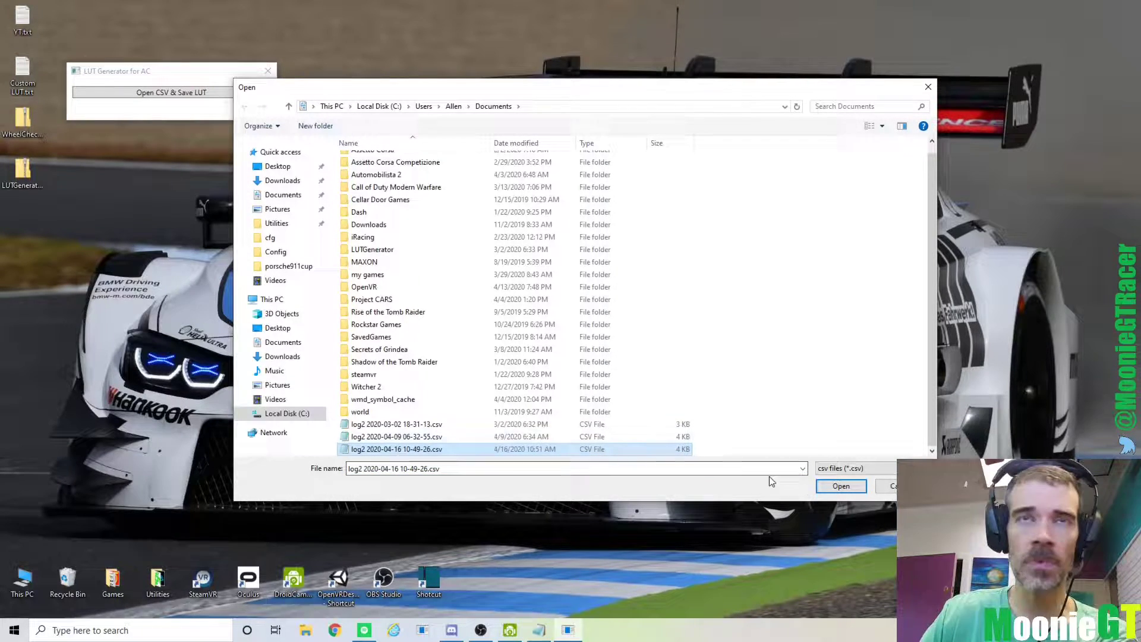
pyautogui.click(835, 486)
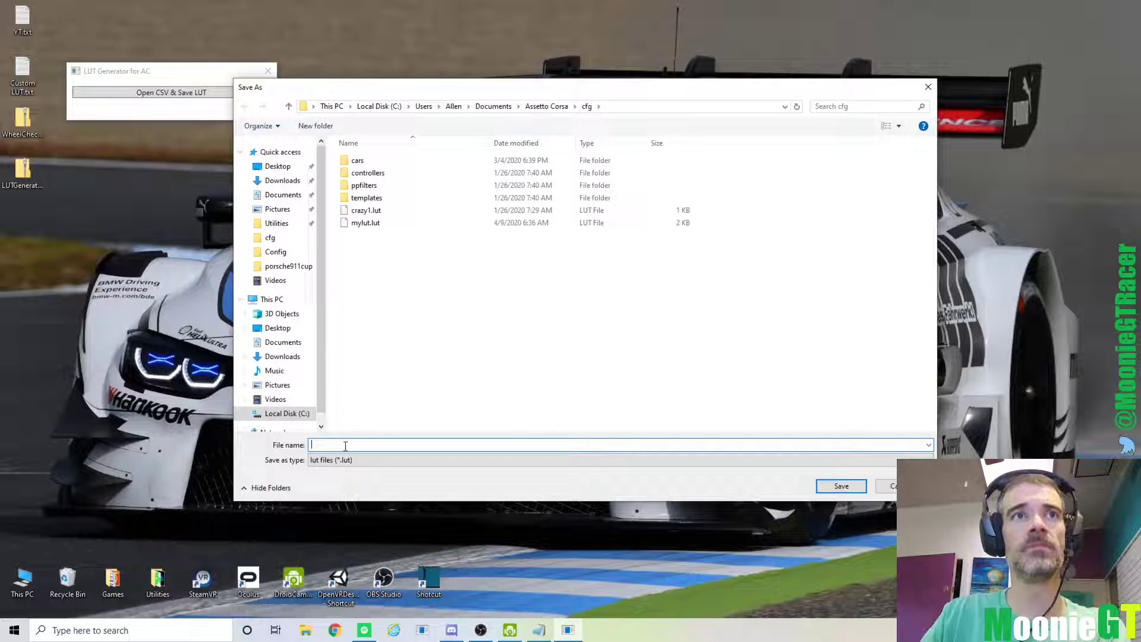
# Save the LUT as YTLUT in Documents, replacing the existing file, and quit LUT Generator
pyautogui.write('YTLUT')
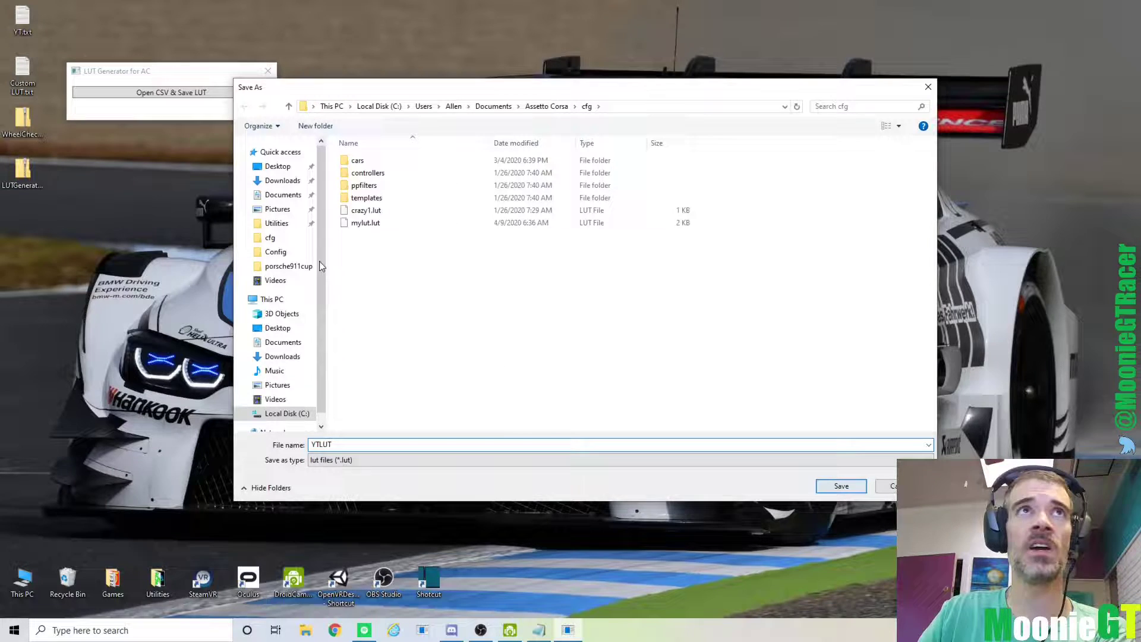
pyautogui.click(282, 197)
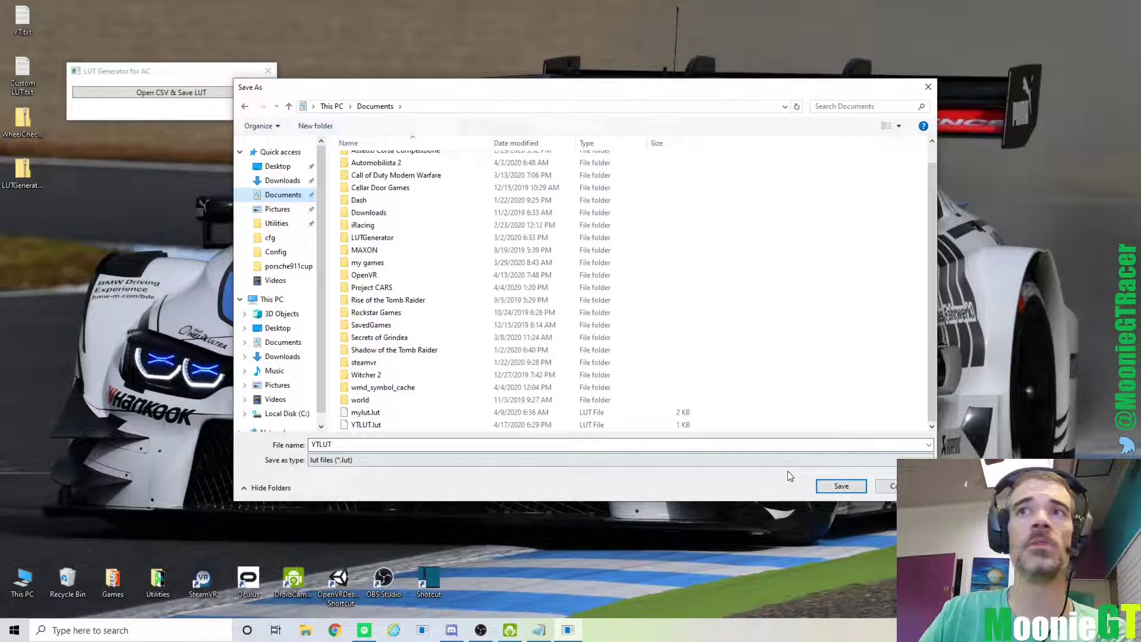
pyautogui.click(841, 486)
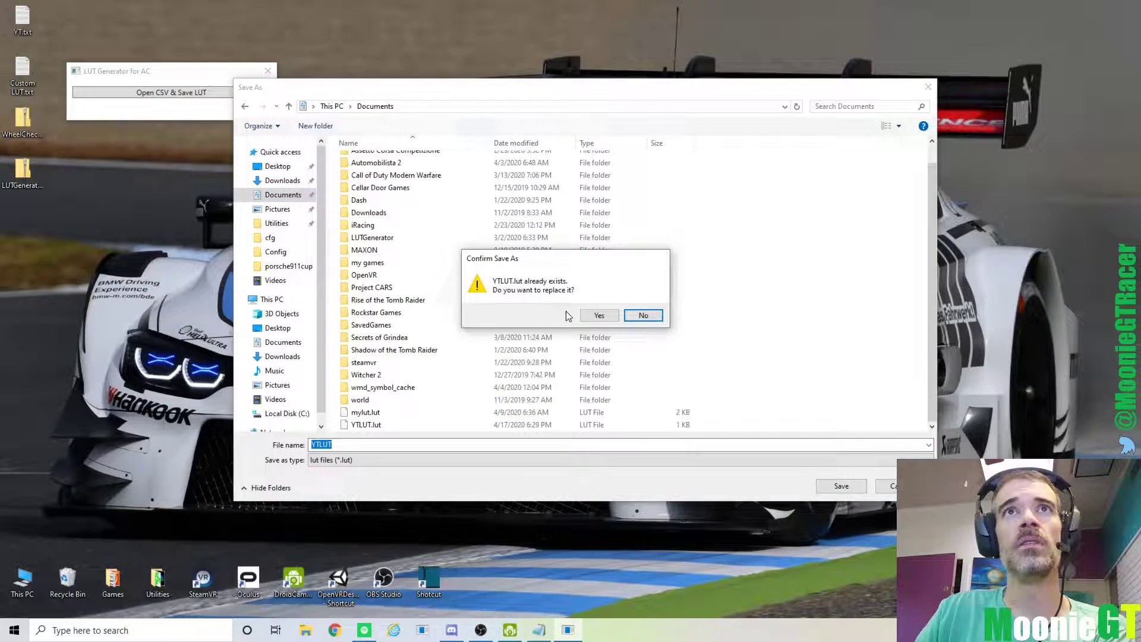
pyautogui.click(598, 315)
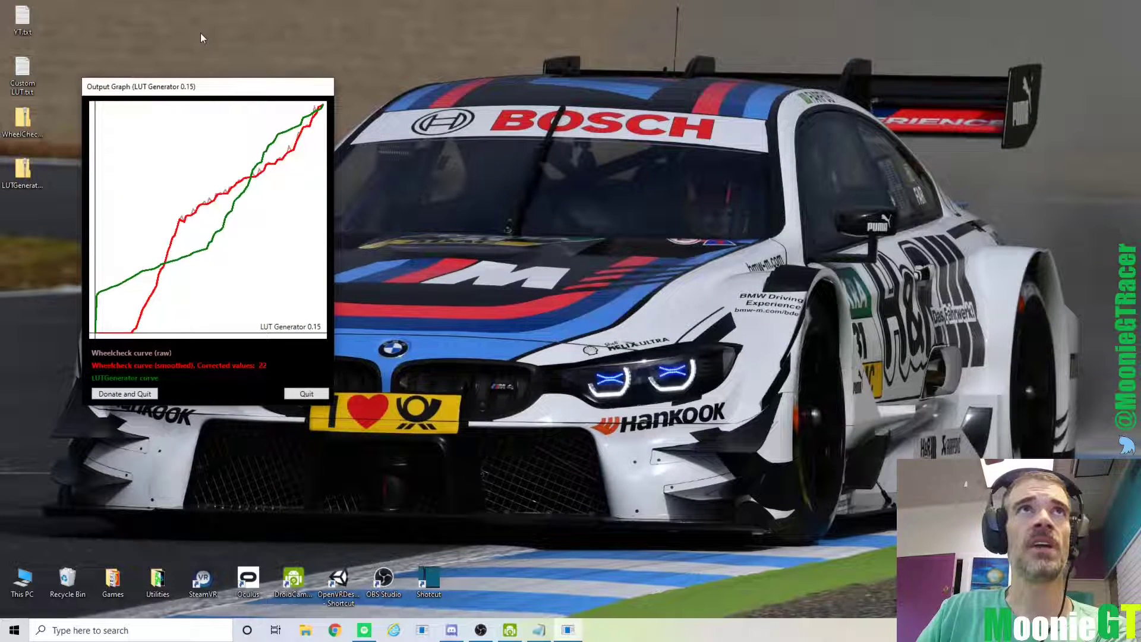
pyautogui.moveTo(215, 80); pyautogui.dragTo(297, 84)
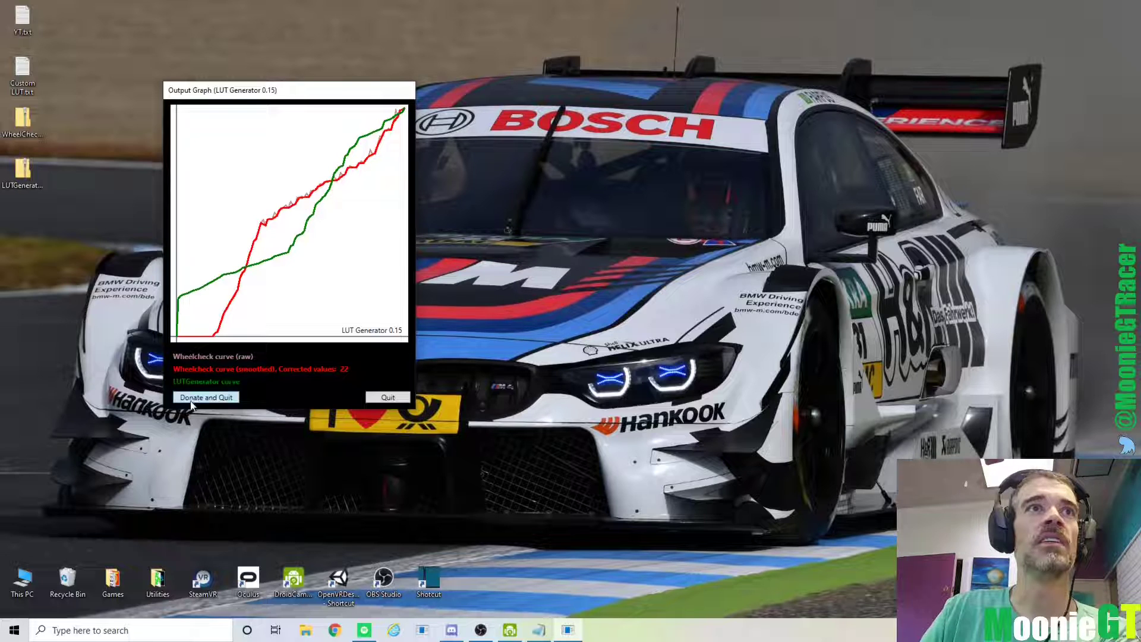
pyautogui.click(386, 398)
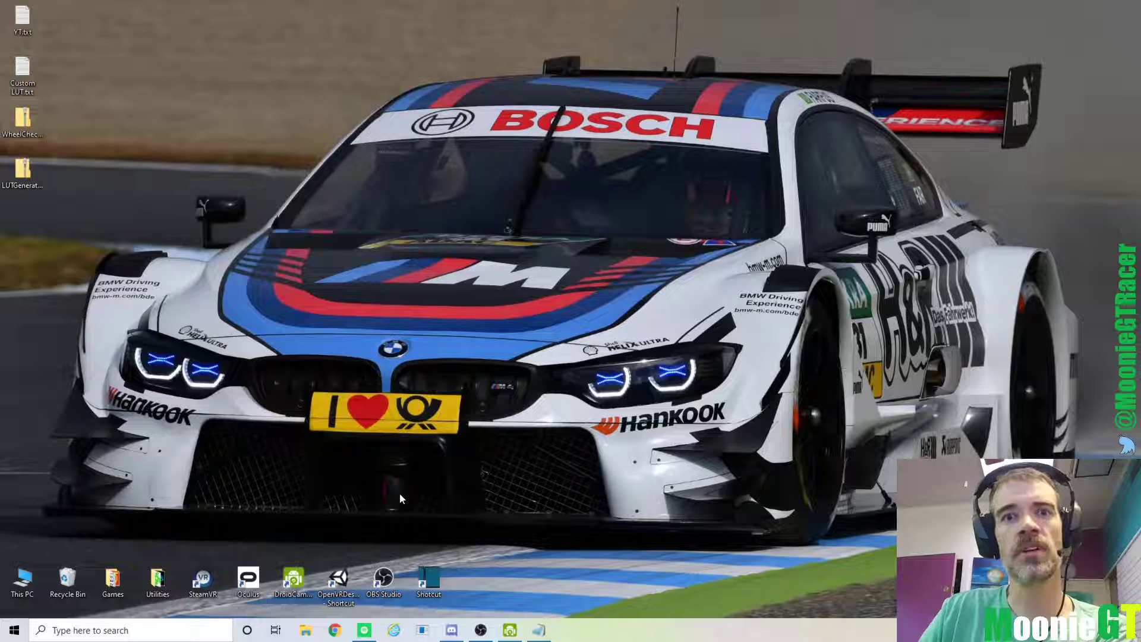
# Copy YTLUT.lut from the Documents folder
pyautogui.click(305, 631)
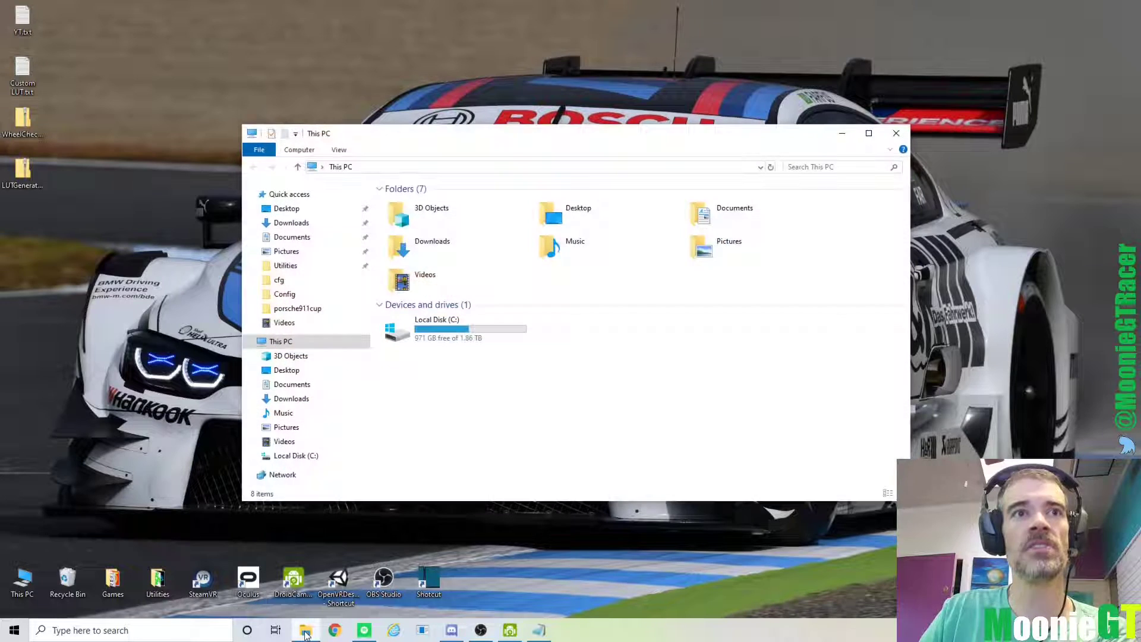
pyautogui.click(309, 238)
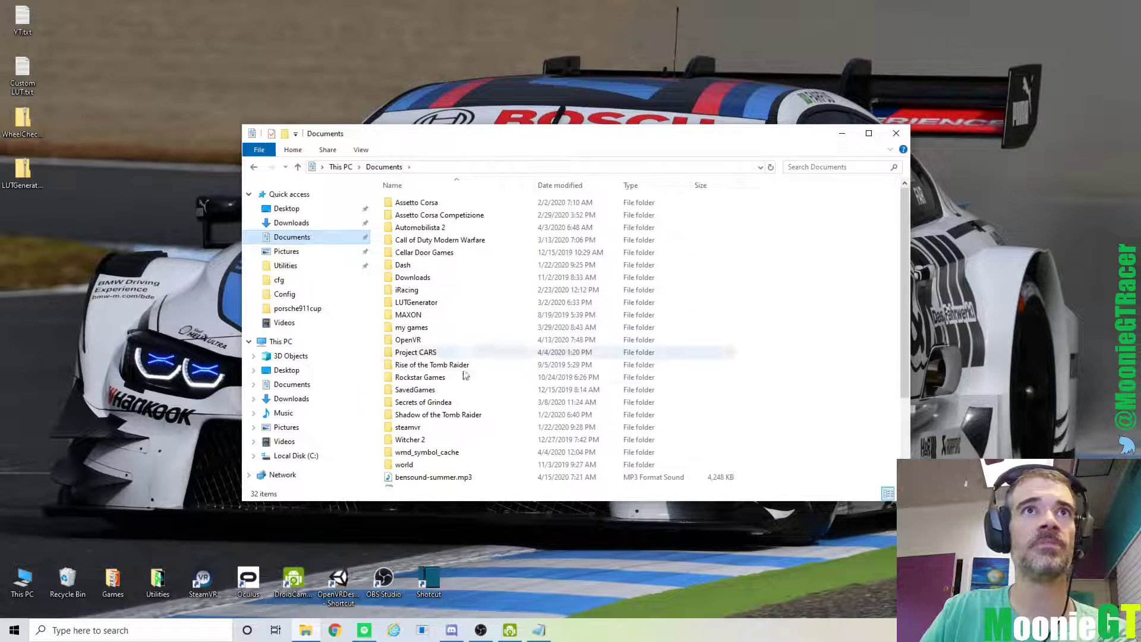
pyautogui.scroll(-3, 465, 381)
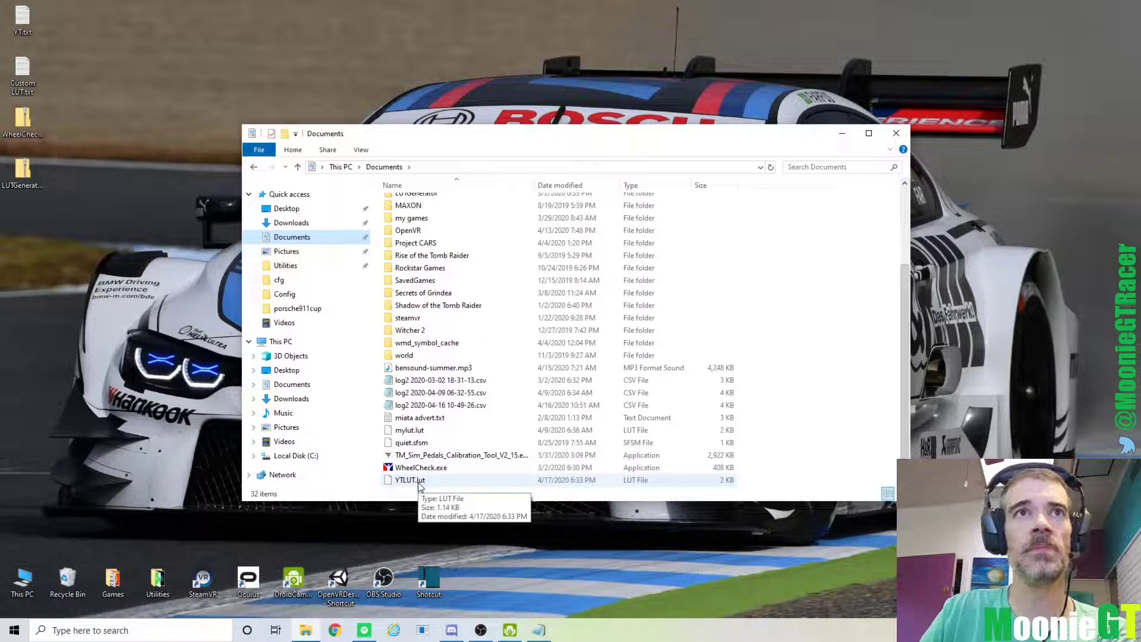
pyautogui.rightClick(418, 482)
pyautogui.click(464, 415)
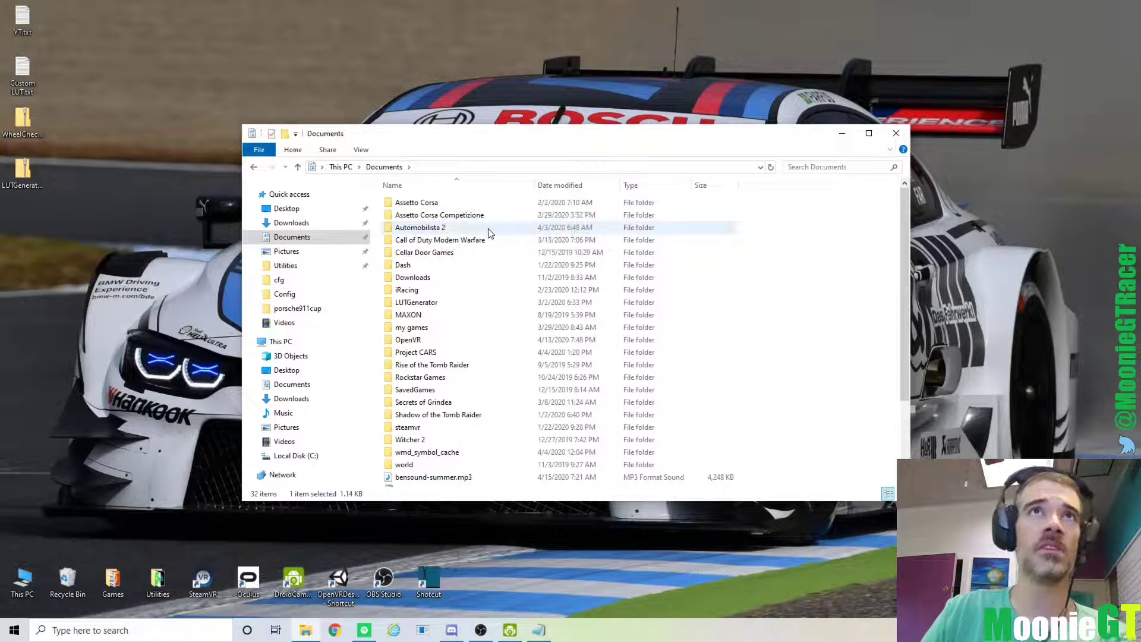
# Open ff_post_process.ini from the Assetto Corsa Competizione Config folder in Notepad
pyautogui.doubleClick(460, 217)
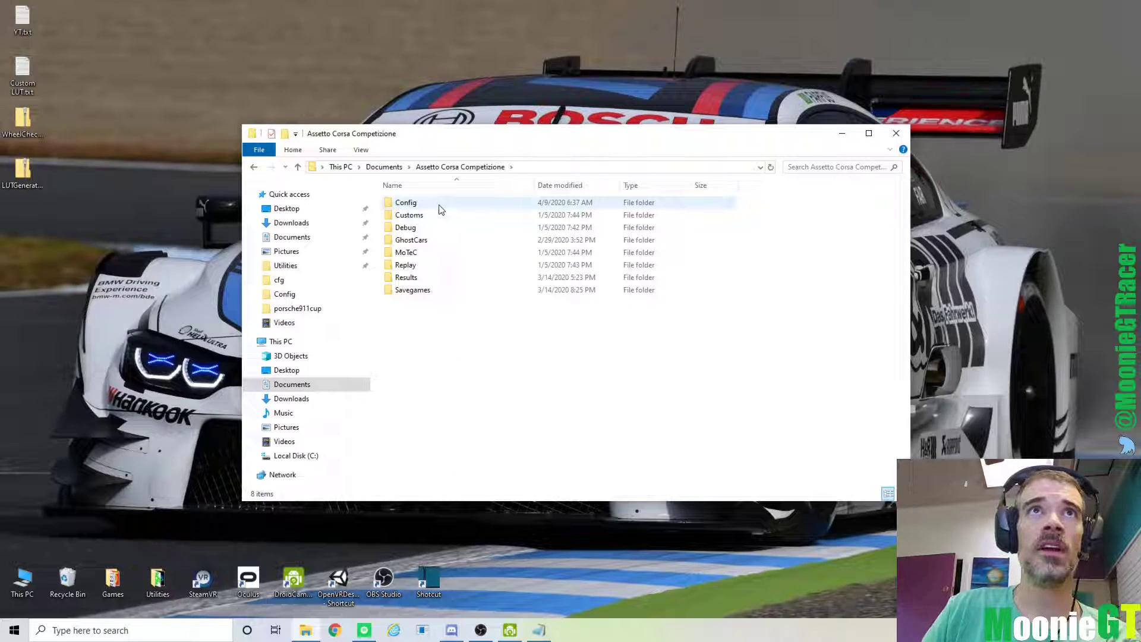
pyautogui.click(415, 207)
pyautogui.doubleClick(414, 207)
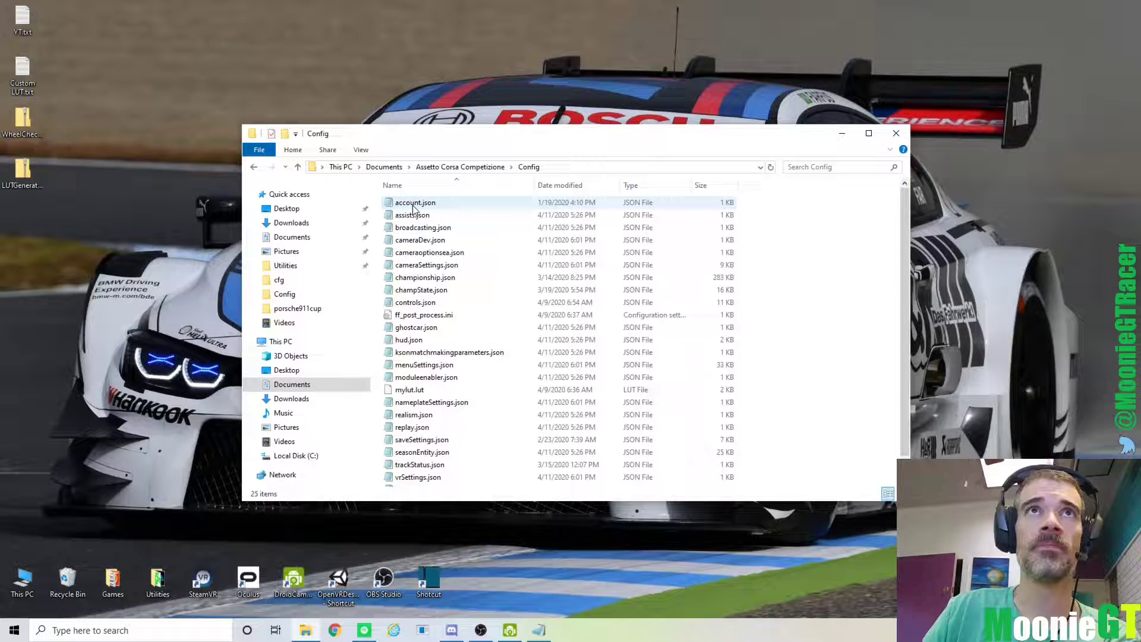
pyautogui.doubleClick(442, 316)
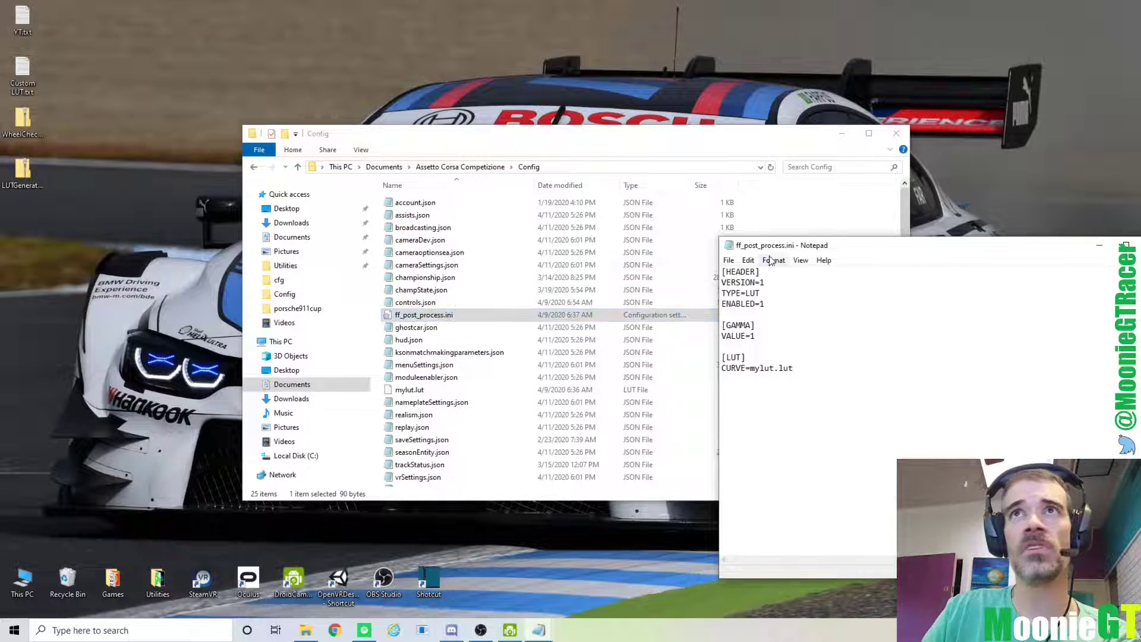
pyautogui.moveTo(873, 248); pyautogui.dragTo(790, 202)
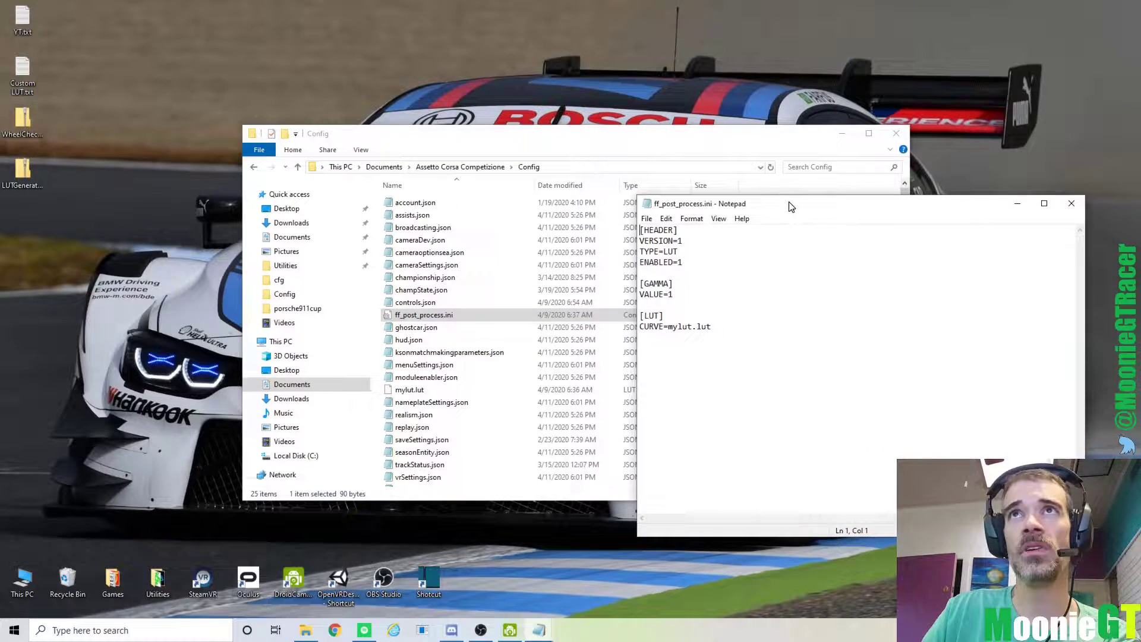
pyautogui.click(1071, 202)
pyautogui.rightClick(450, 315)
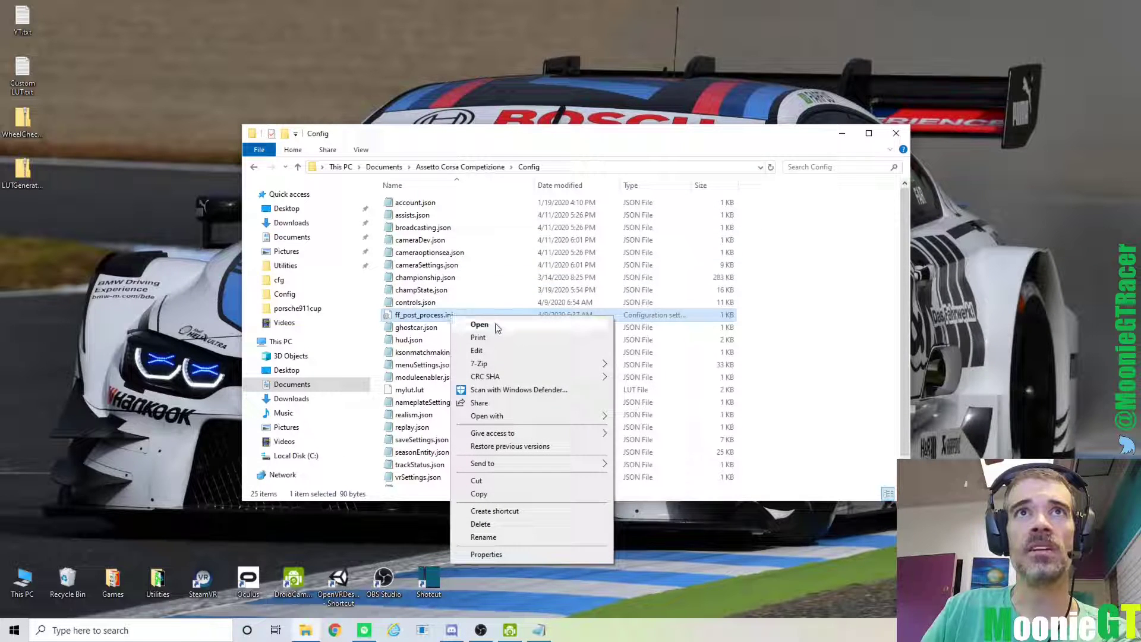
pyautogui.moveTo(497, 417)
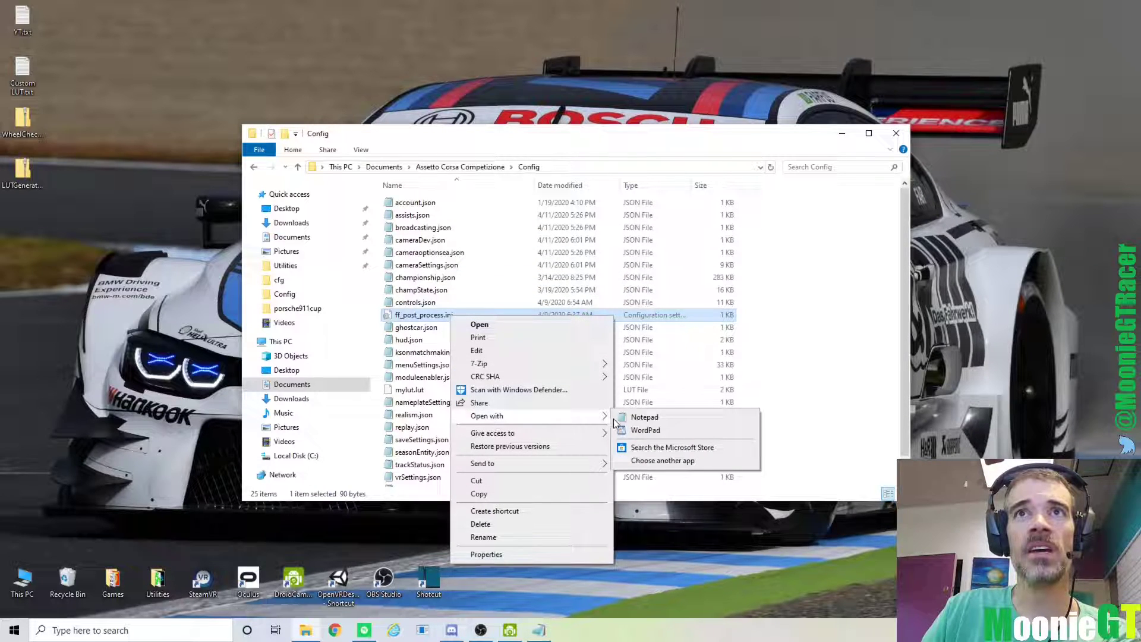
pyautogui.click(645, 418)
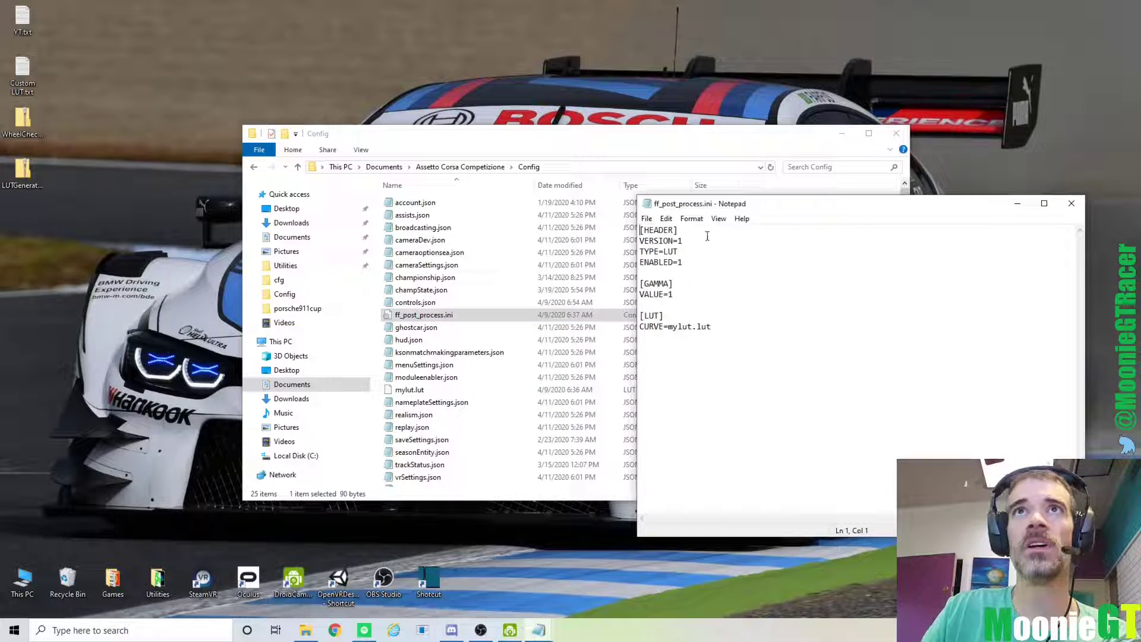
# Set the LUT curve in ff_post_process.ini to ytlut.lut, then save and close the file
pyautogui.doubleClick(682, 263)
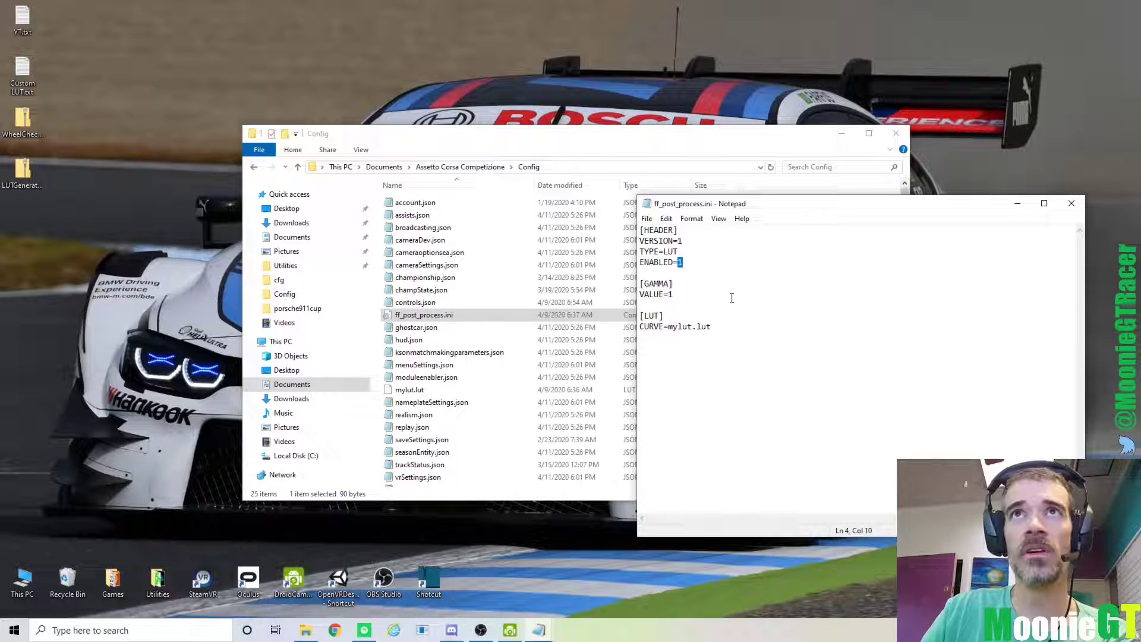
pyautogui.click(691, 297)
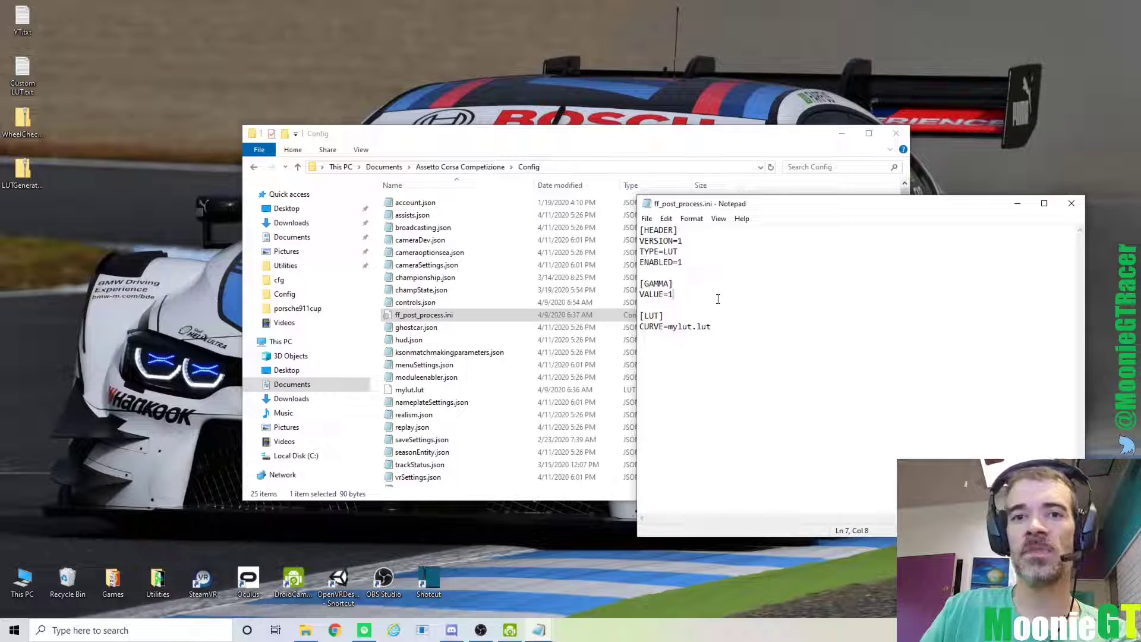
pyautogui.click(656, 316)
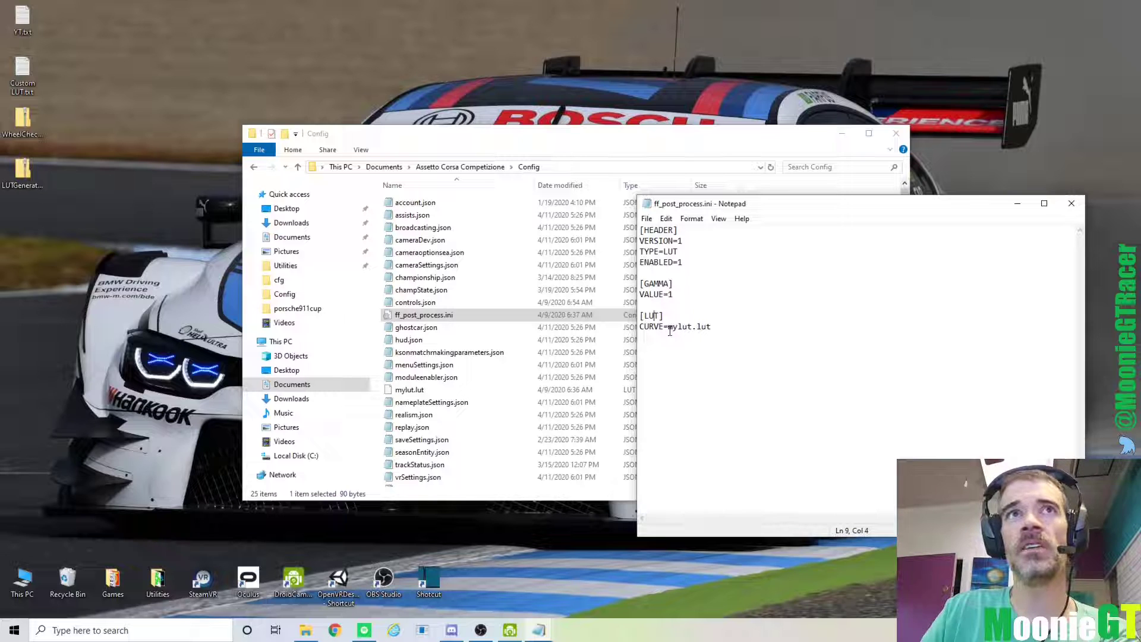
pyautogui.click(670, 330)
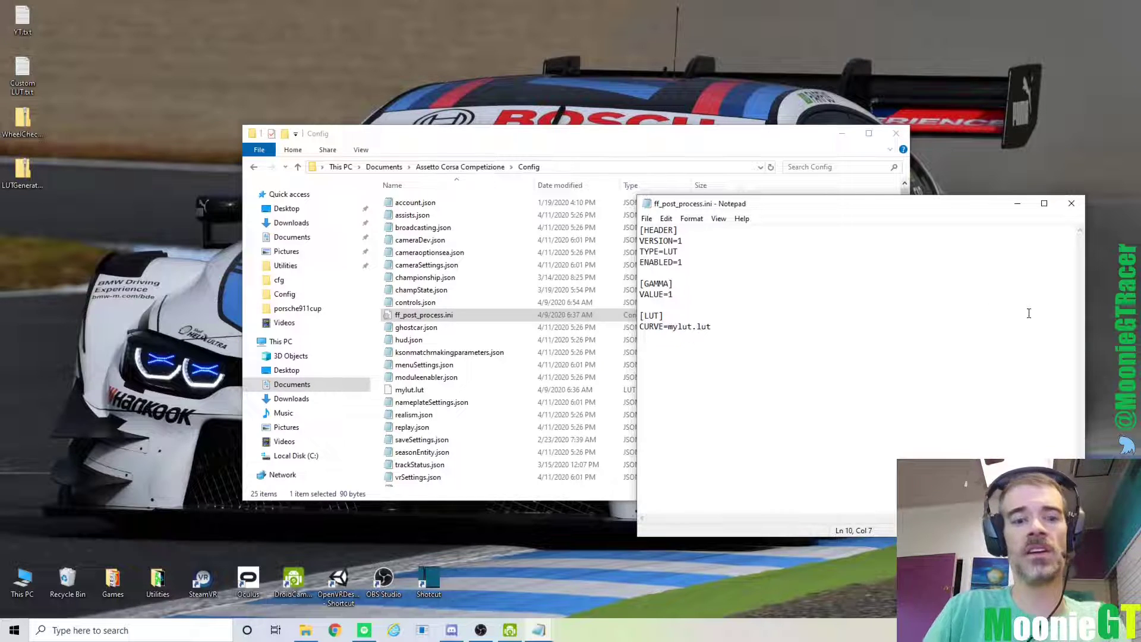
pyautogui.hotkey('shift', 'Right')
pyautogui.hotkey('shift', 'Right')
pyautogui.write('y')
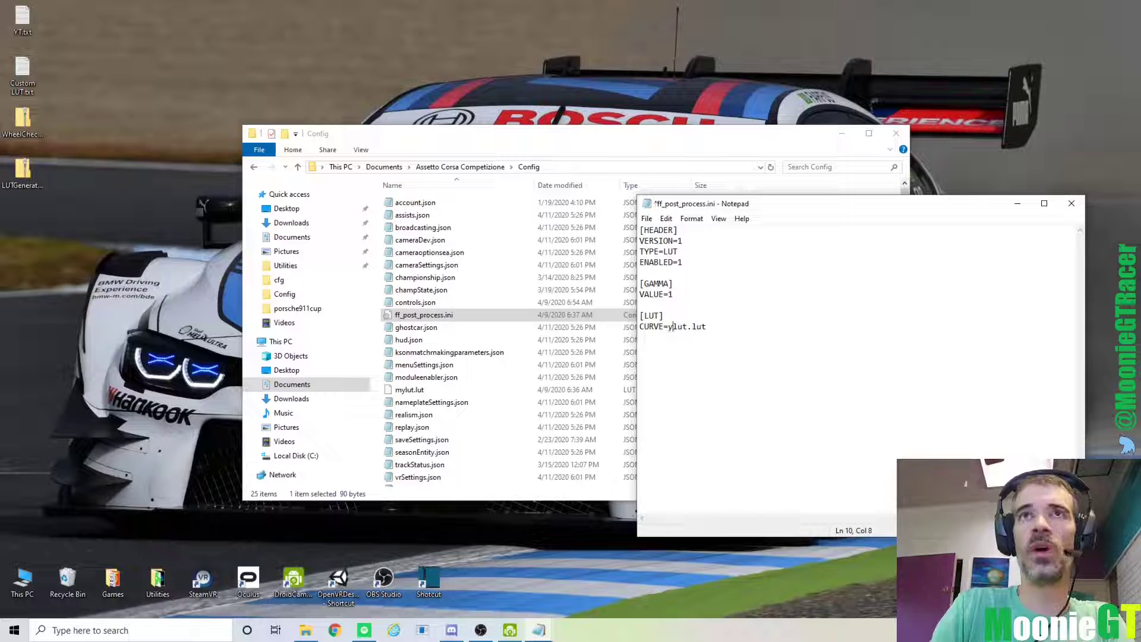
pyautogui.write('t')
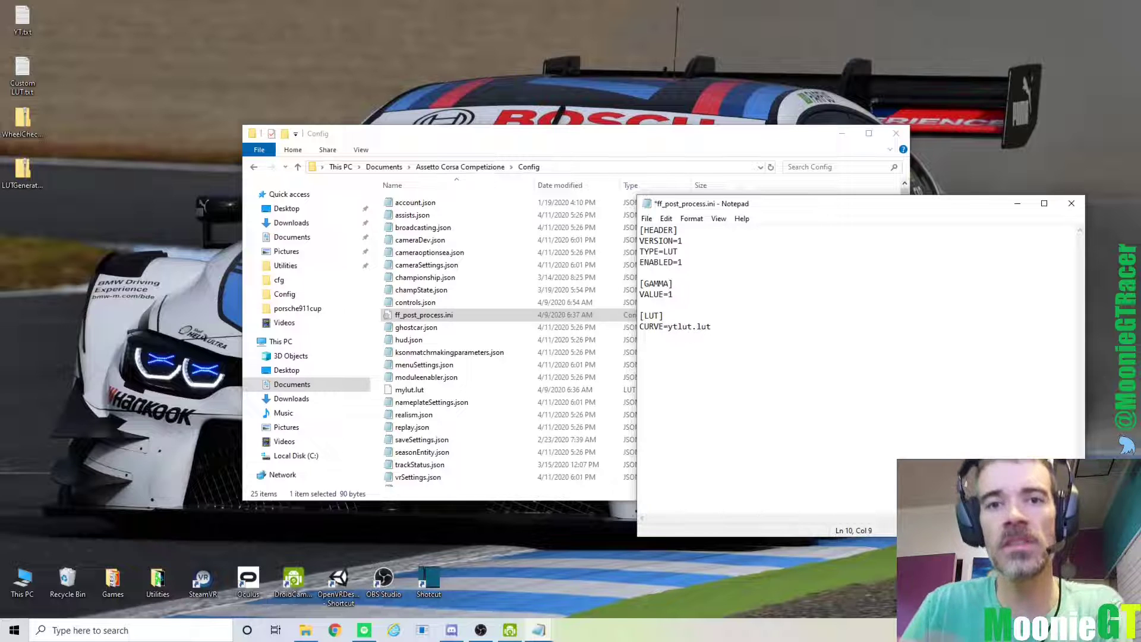
pyautogui.click(647, 219)
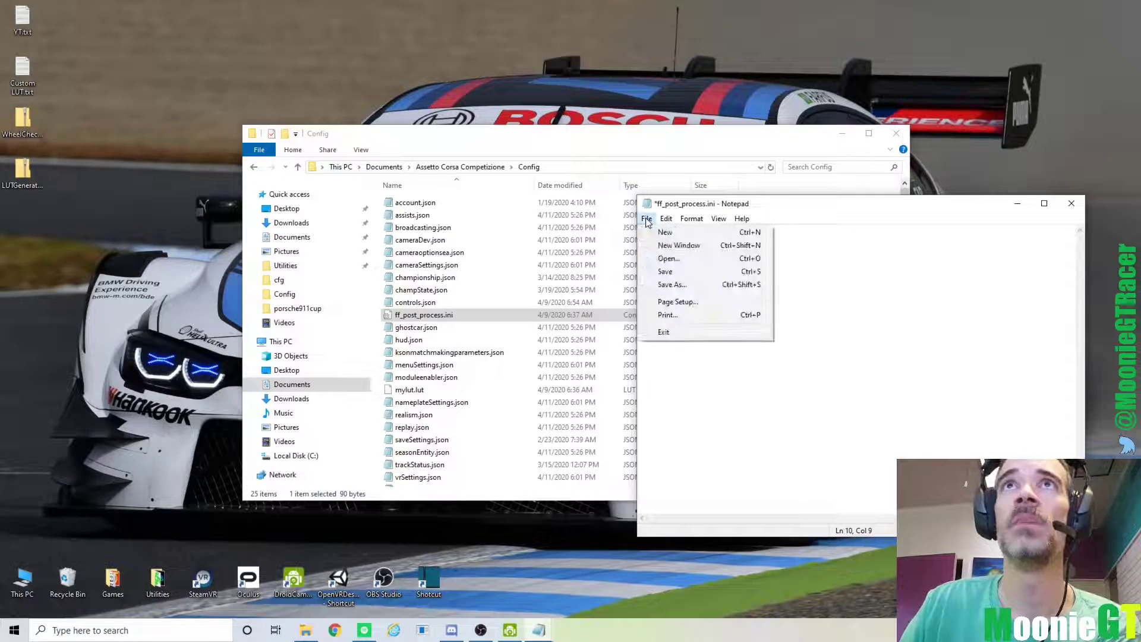
pyautogui.click(667, 271)
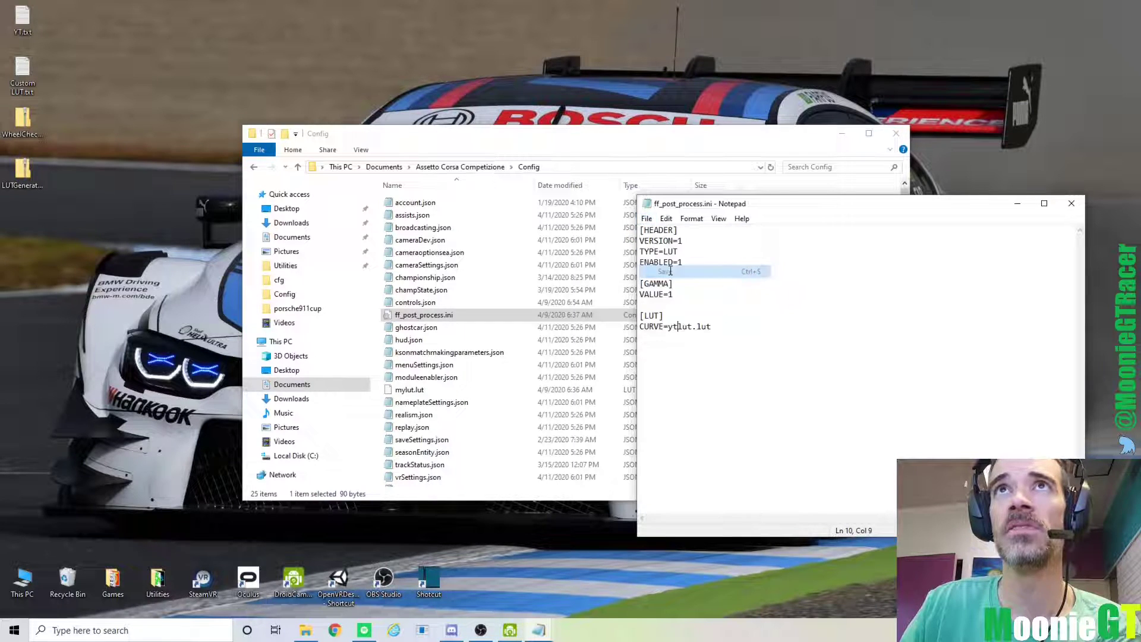
pyautogui.click(1072, 203)
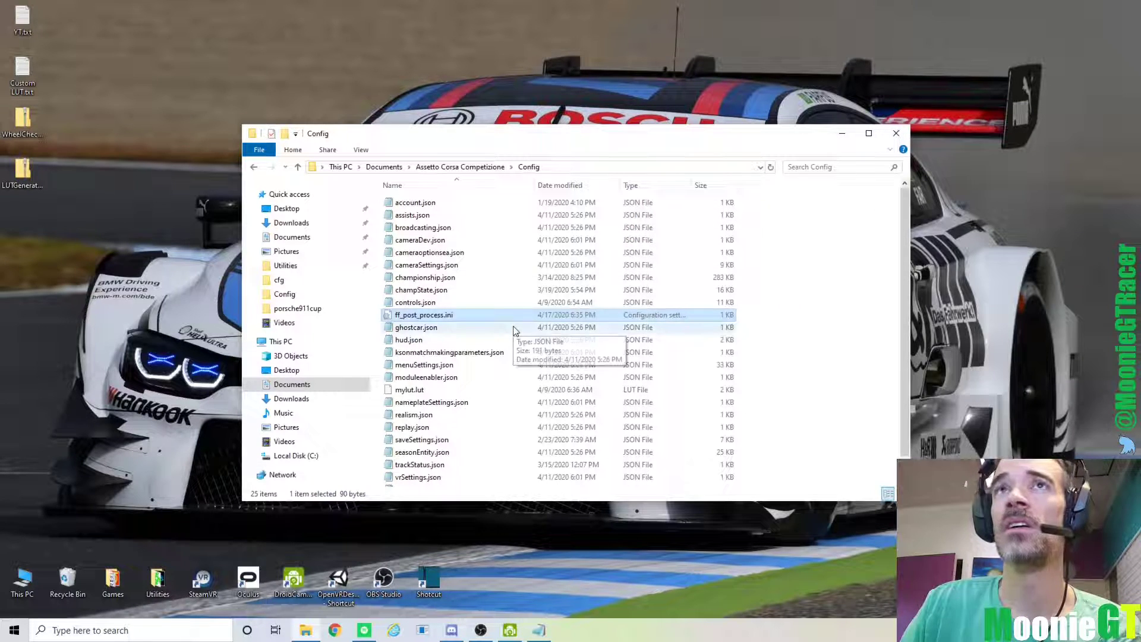
# Paste the copied YTLUT.lut into the Assetto Corsa Competizione Config folder
pyautogui.scroll(-1, 527, 328)
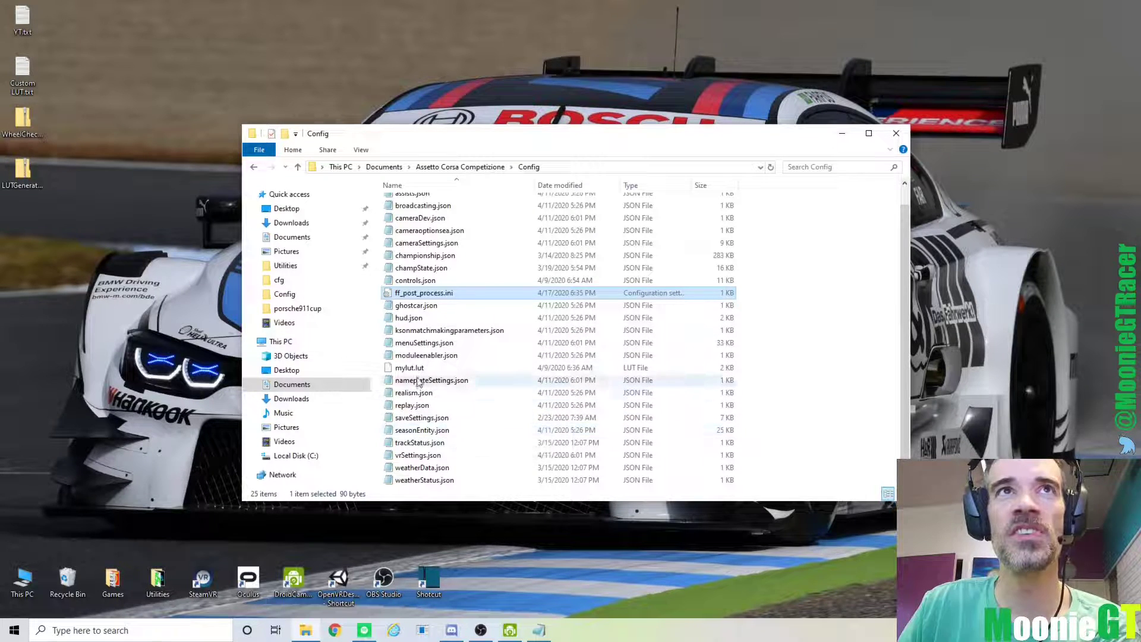
pyautogui.rightClick(777, 339)
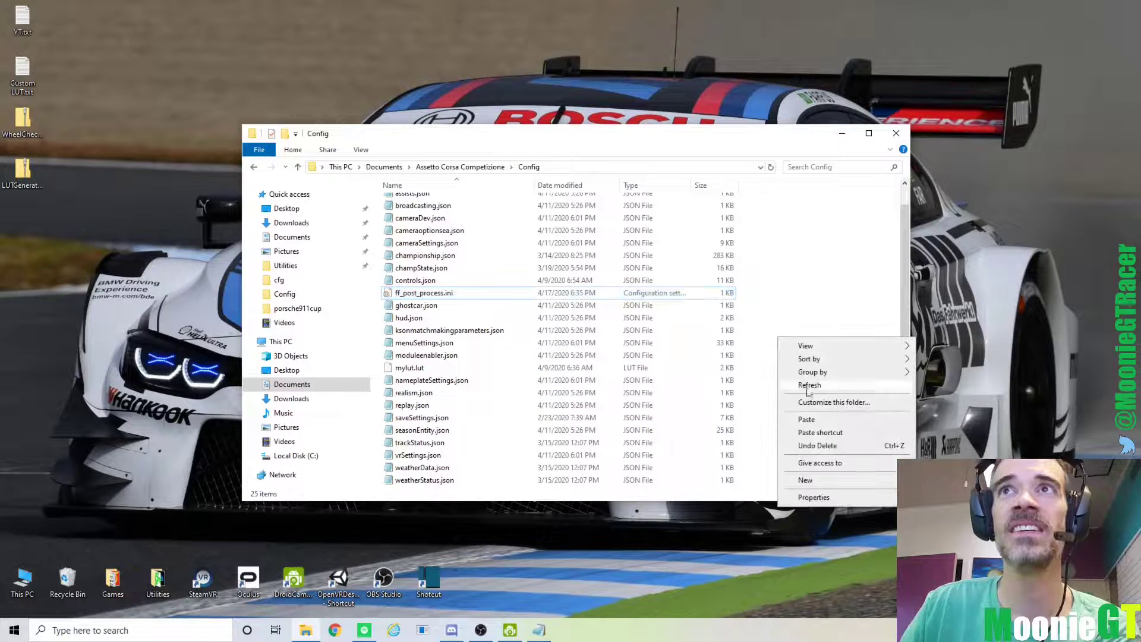
pyautogui.click(821, 420)
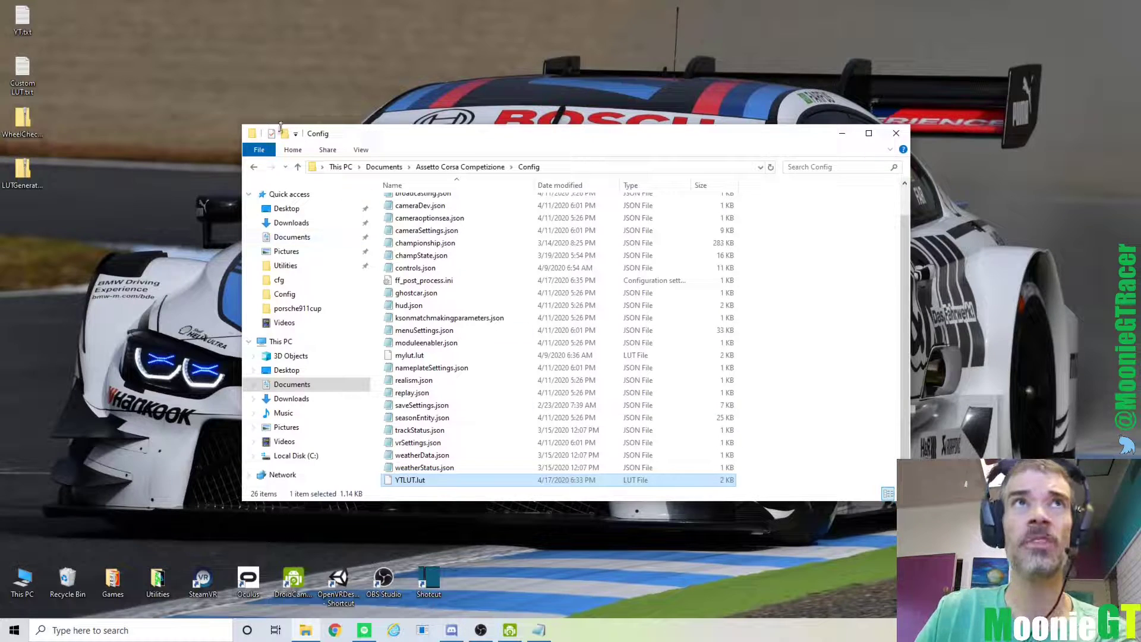
# Check the settings of ff_post_process.ini in the Assetto Corsa cfg folder and close the file
pyautogui.click(254, 167)
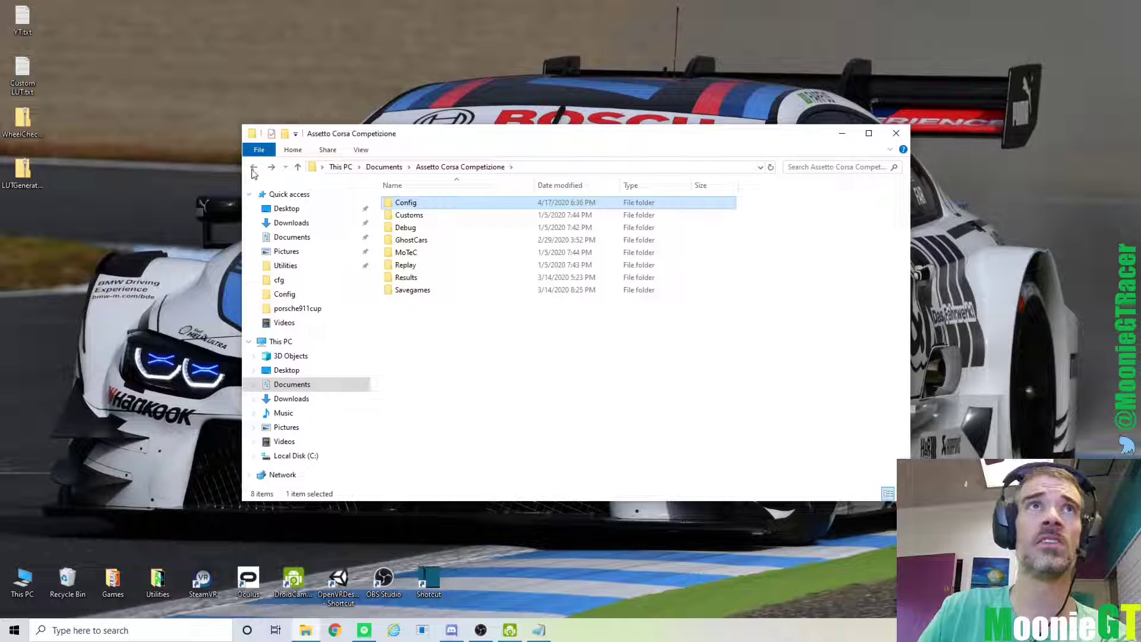
pyautogui.click(255, 169)
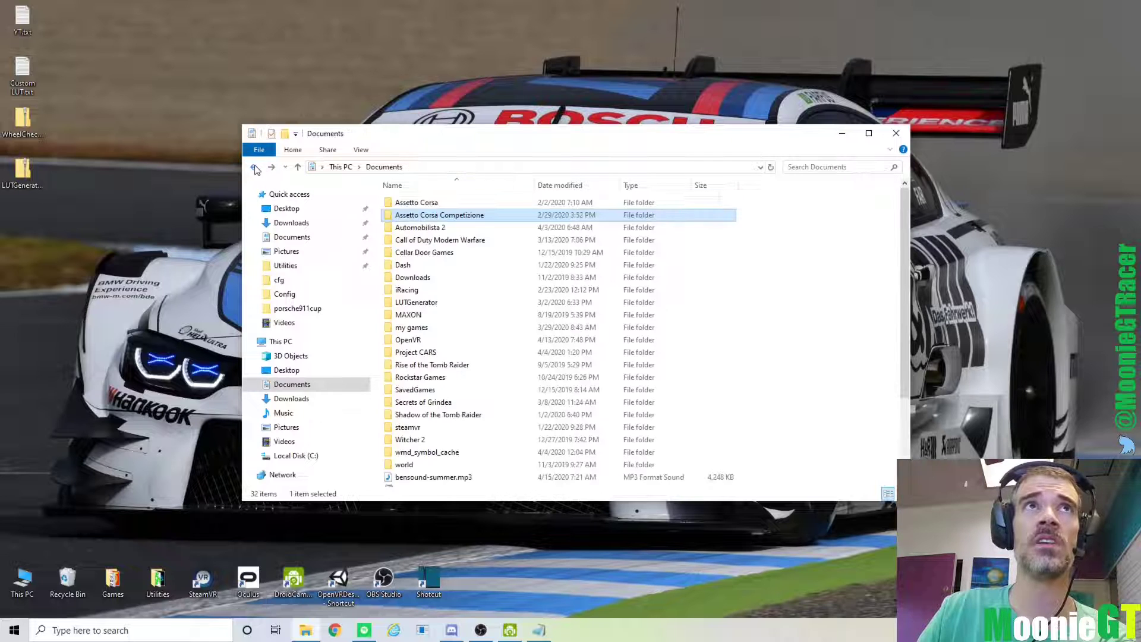
pyautogui.doubleClick(434, 204)
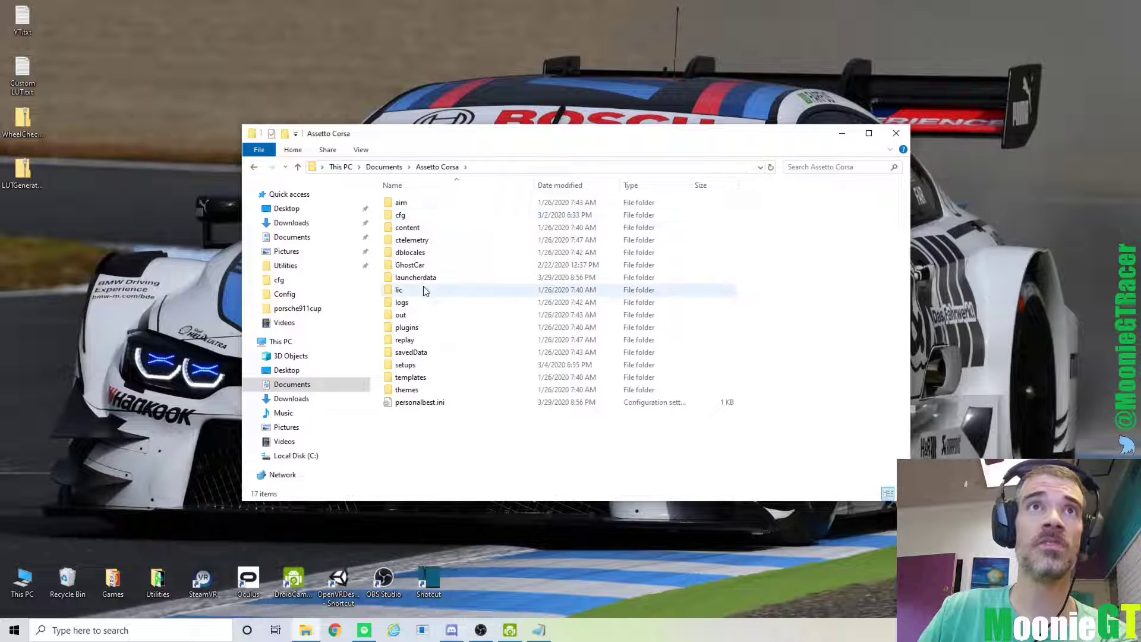
pyautogui.doubleClick(401, 216)
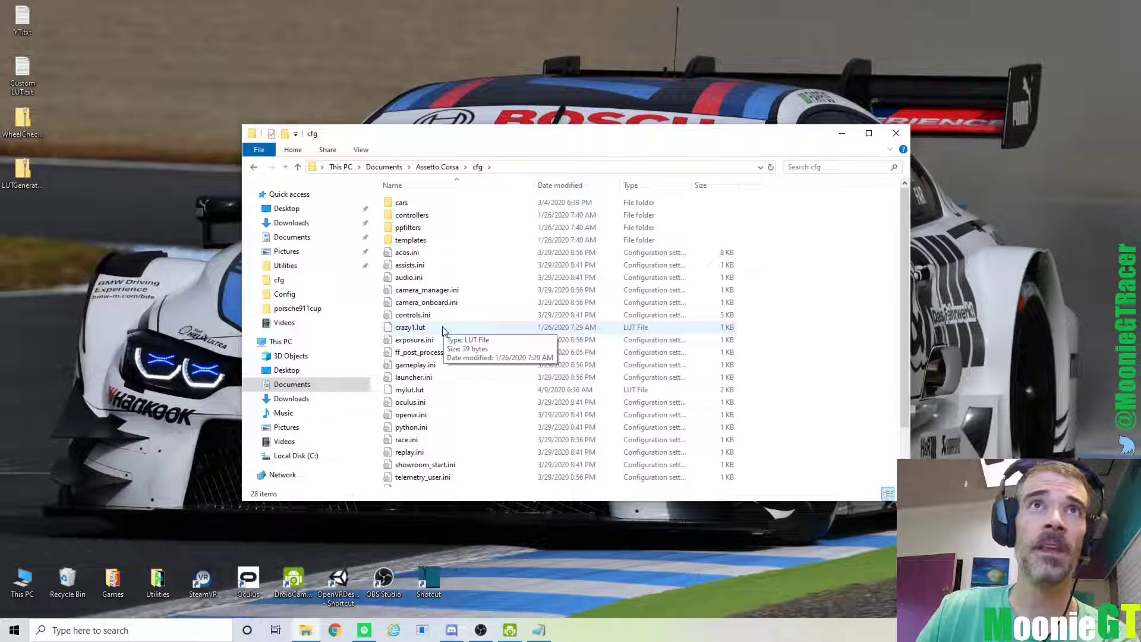
pyautogui.scroll(-2, 448, 381)
pyautogui.scroll(2, 453, 399)
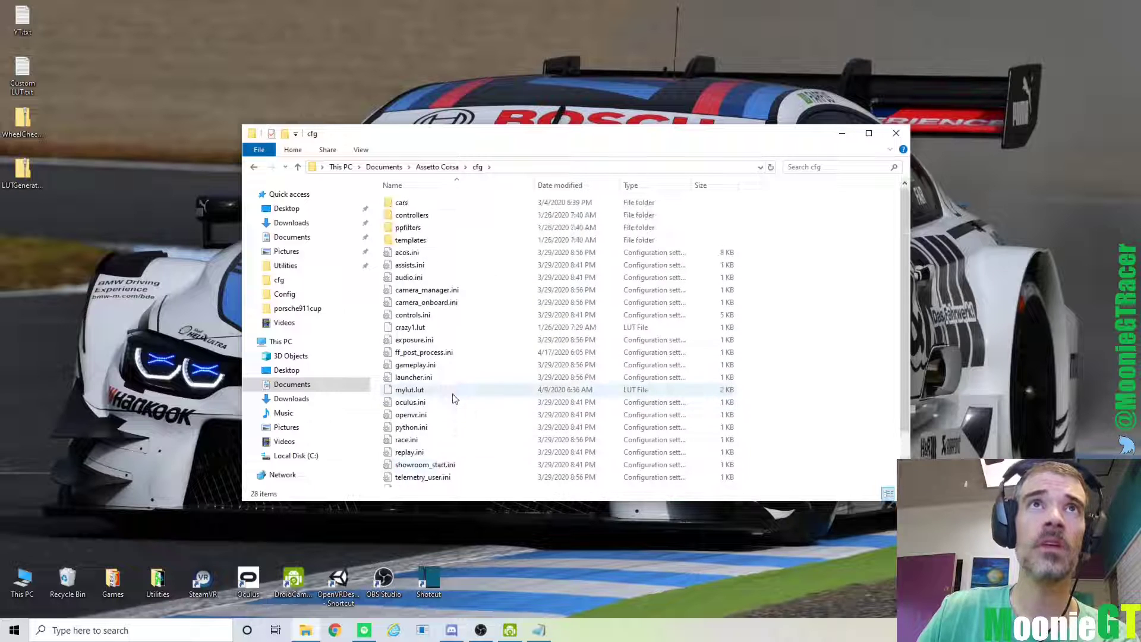
pyautogui.doubleClick(434, 352)
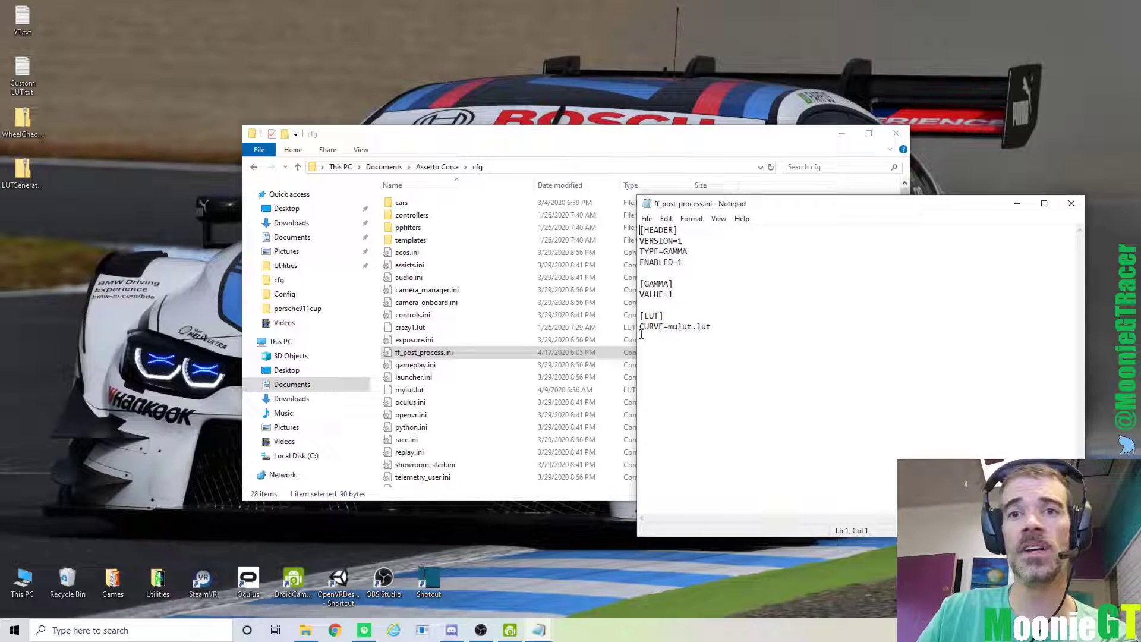
pyautogui.click(1083, 203)
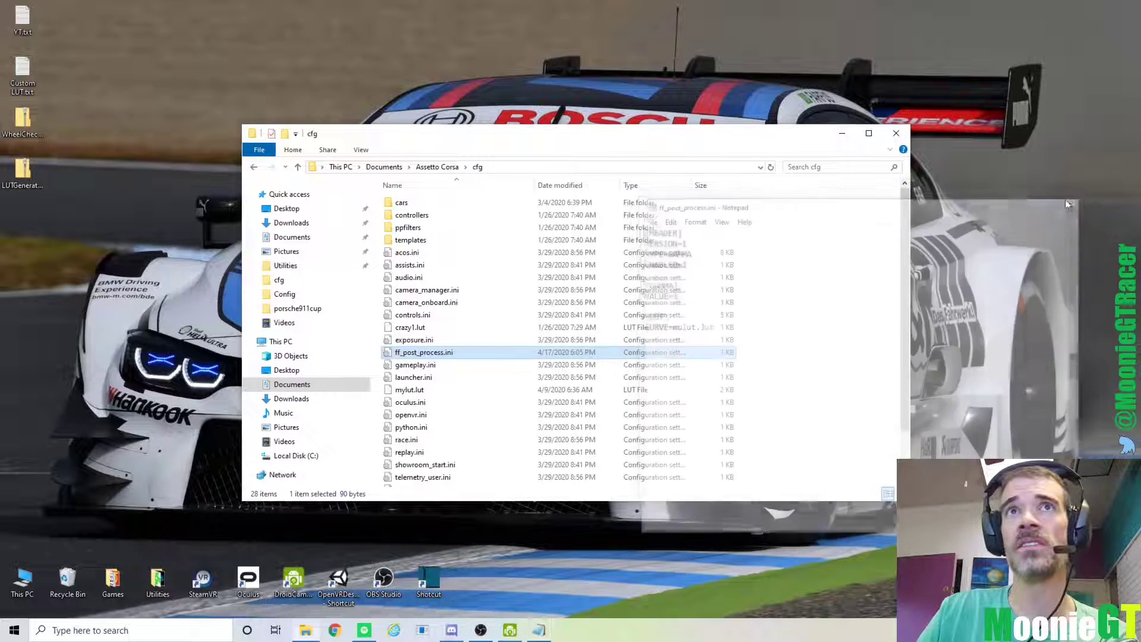